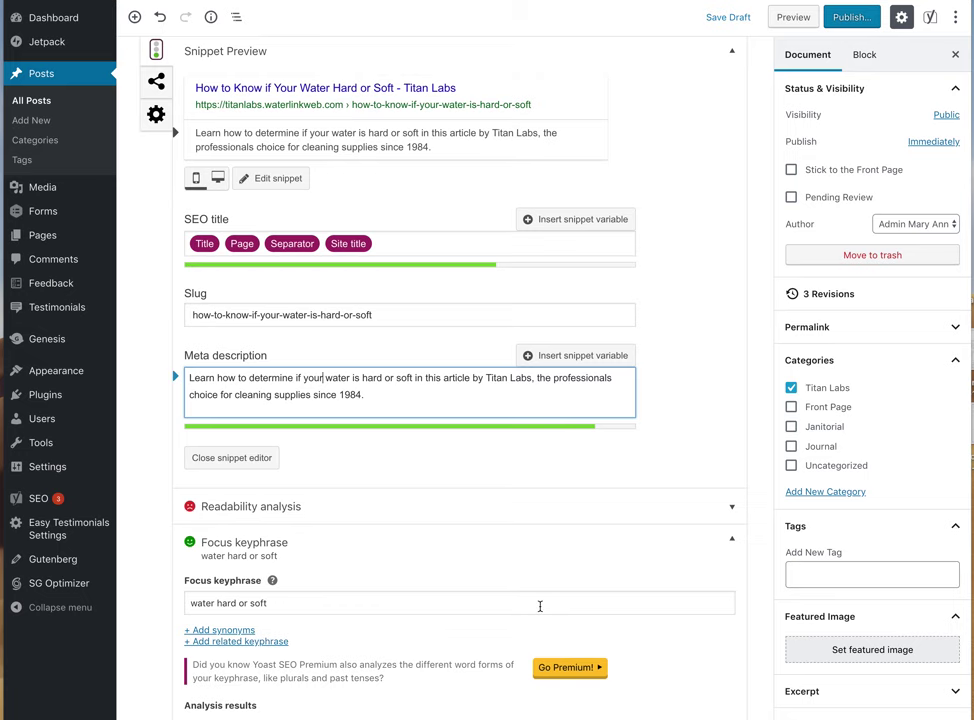
# Scroll through the Yoast SEO box to review the snippet preview and SEO analysis
pyautogui.scroll(3, 540, 606)
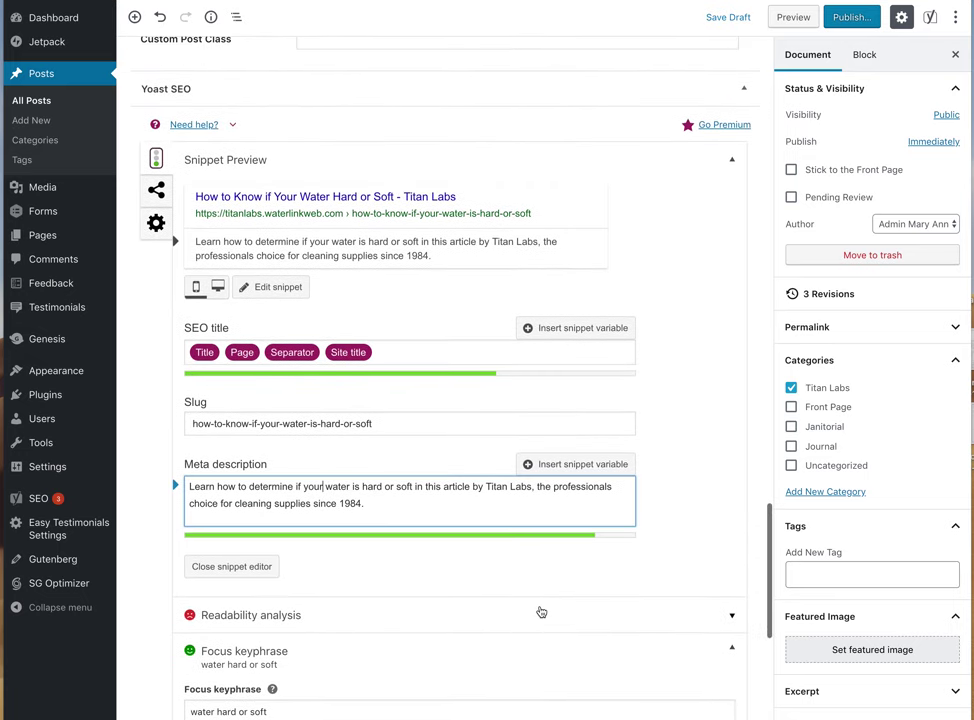
pyautogui.scroll(-1, 540, 612)
pyautogui.scroll(4, 540, 612)
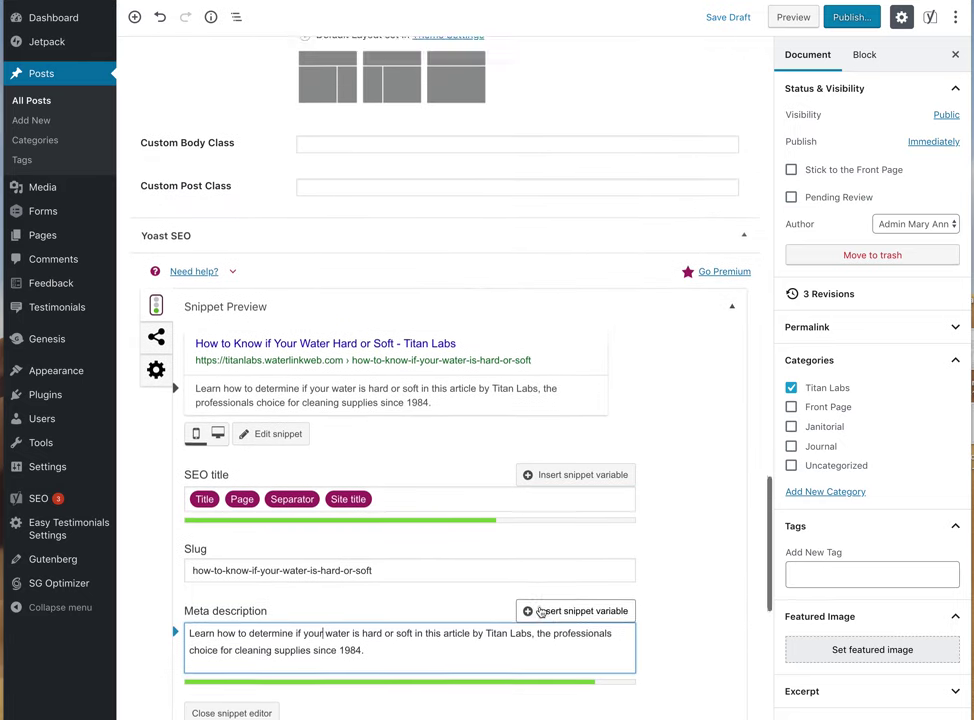
pyautogui.scroll(5, 541, 611)
pyautogui.scroll(-1, 540, 611)
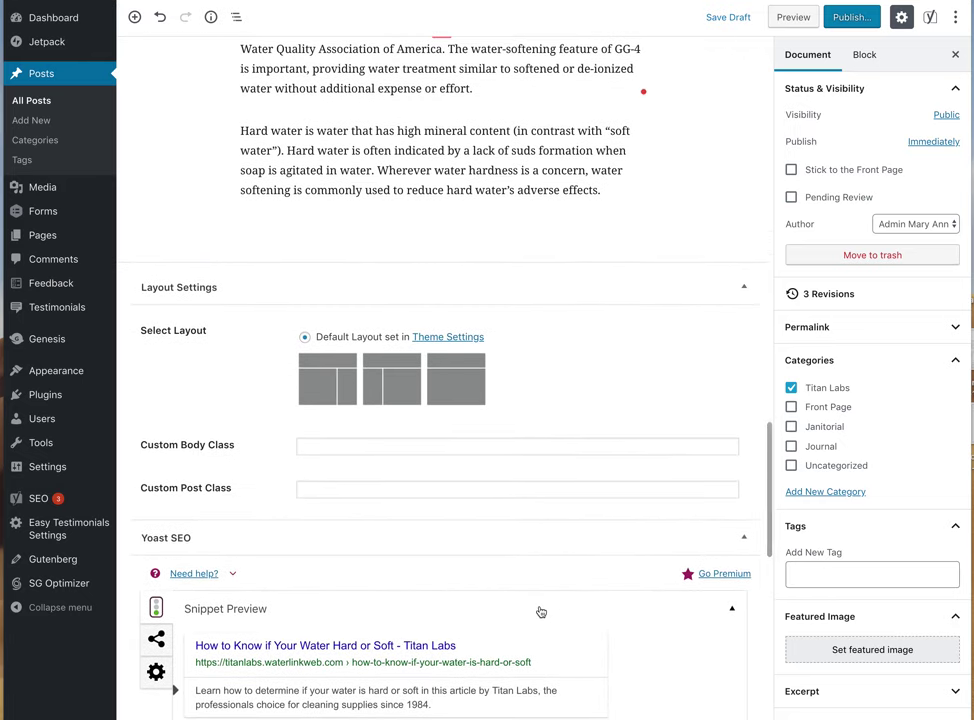
pyautogui.scroll(-5, 540, 611)
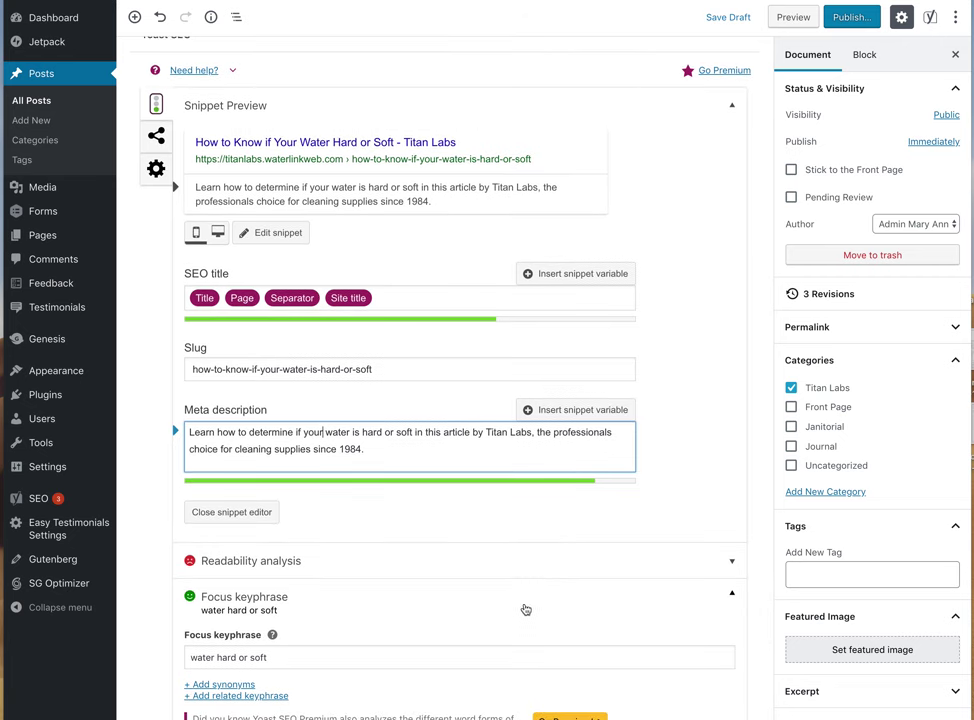
pyautogui.scroll(1, 445, 527)
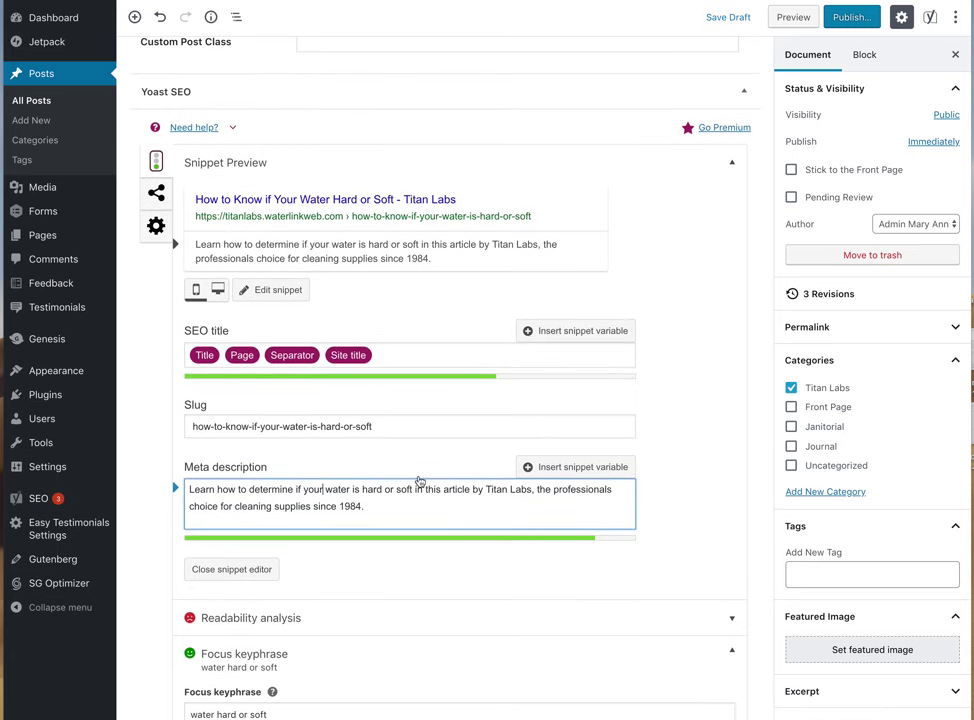
pyautogui.scroll(-1, 431, 540)
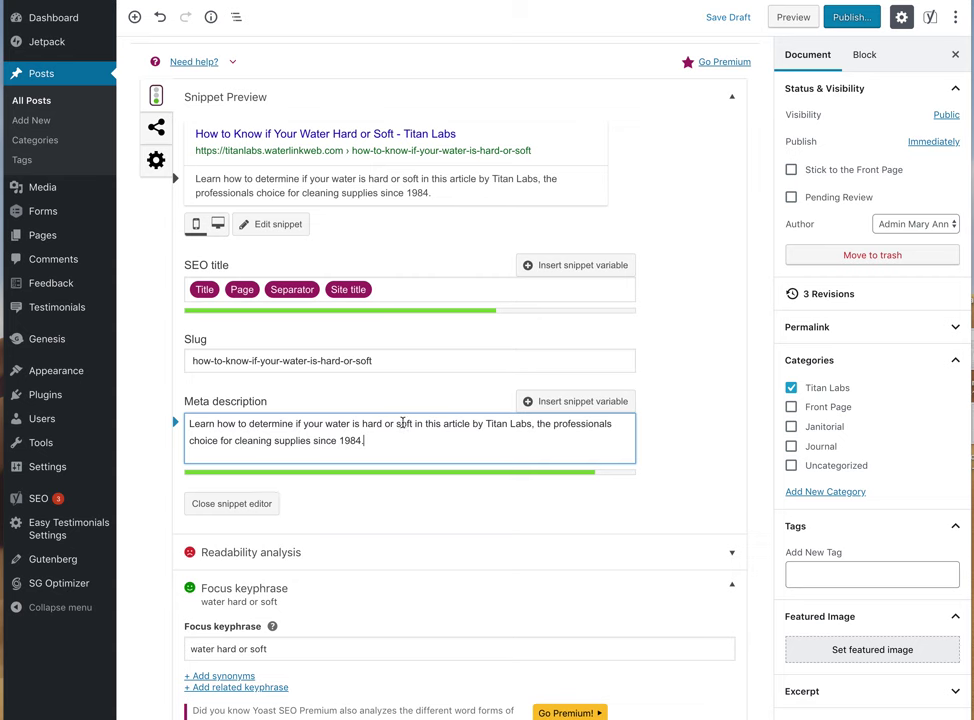
pyautogui.click(243, 510)
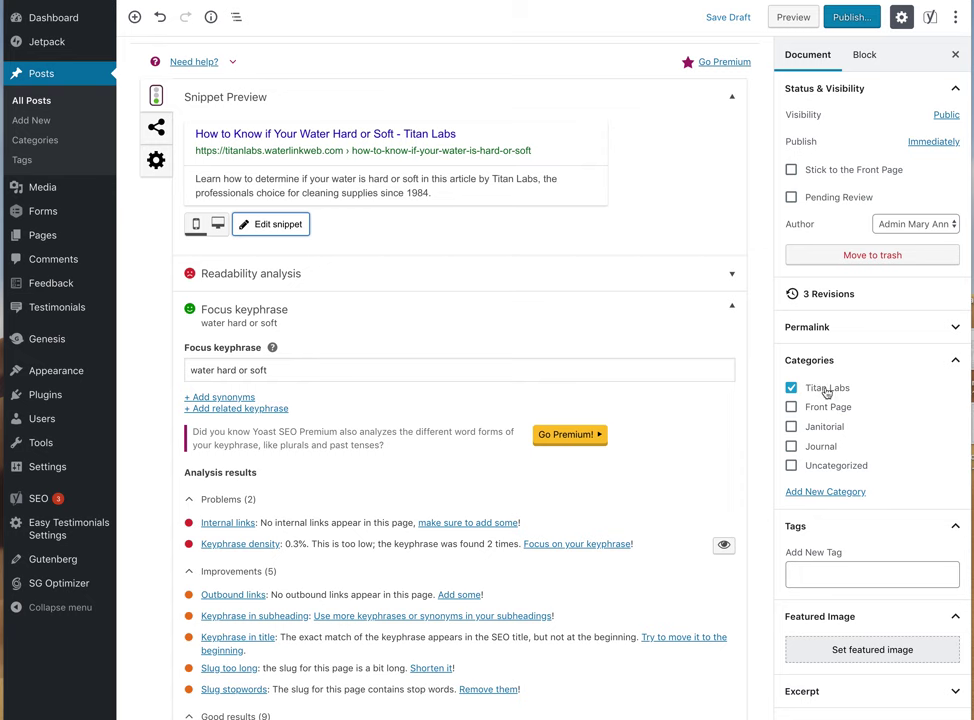
pyautogui.scroll(-1, 826, 497)
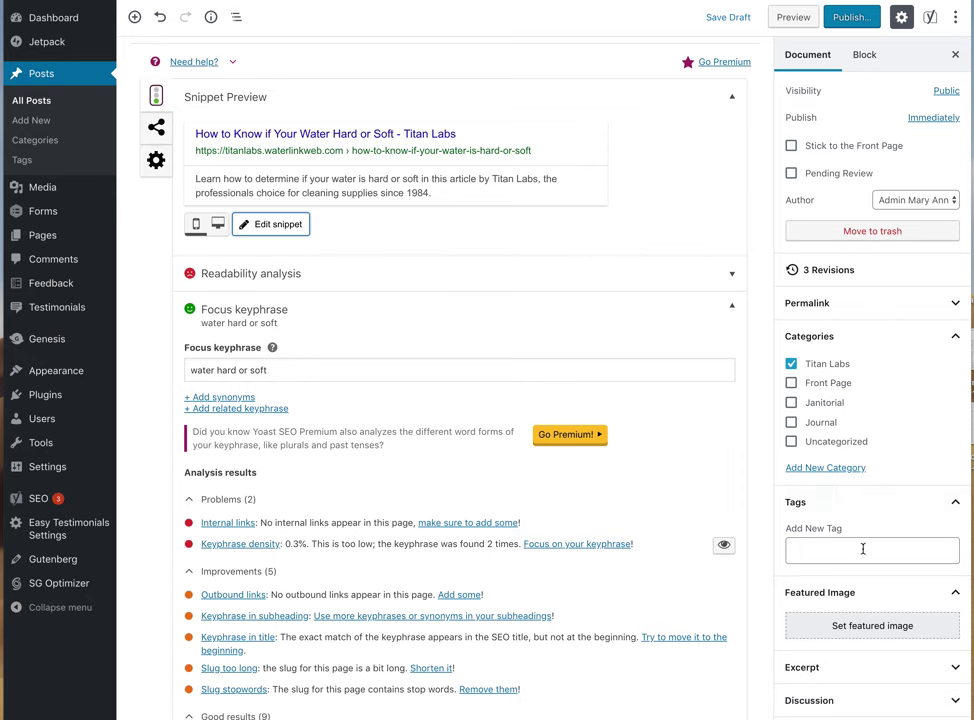
# Set Concentration-of-Water-Hardness-in-Grains-Per-Gallon.jpg from the Media Library as the featured image
pyautogui.click(870, 627)
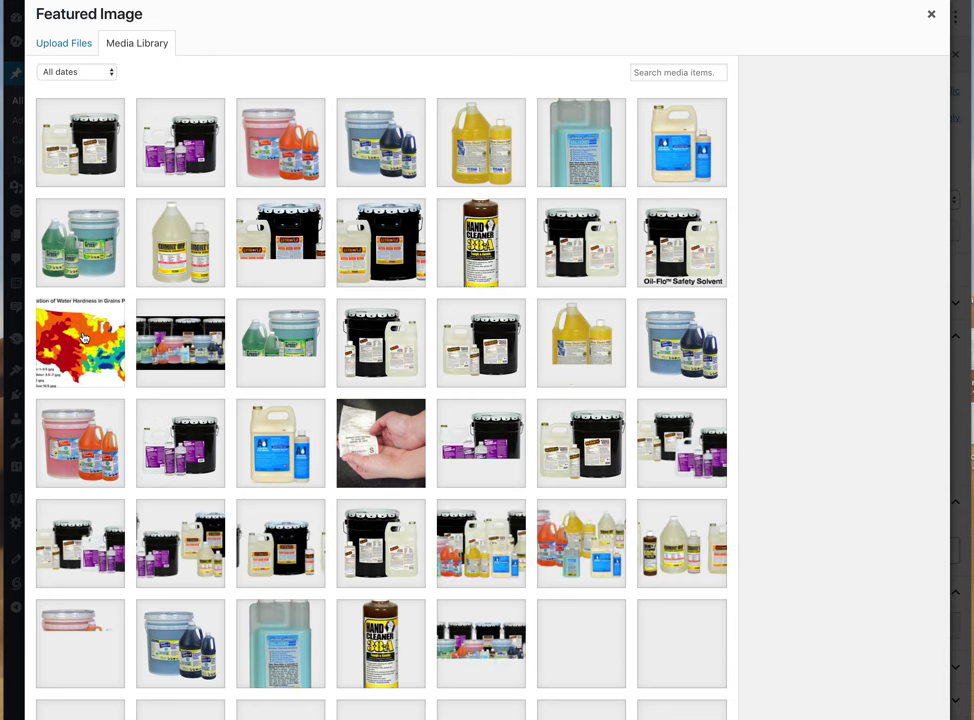
pyautogui.click(84, 338)
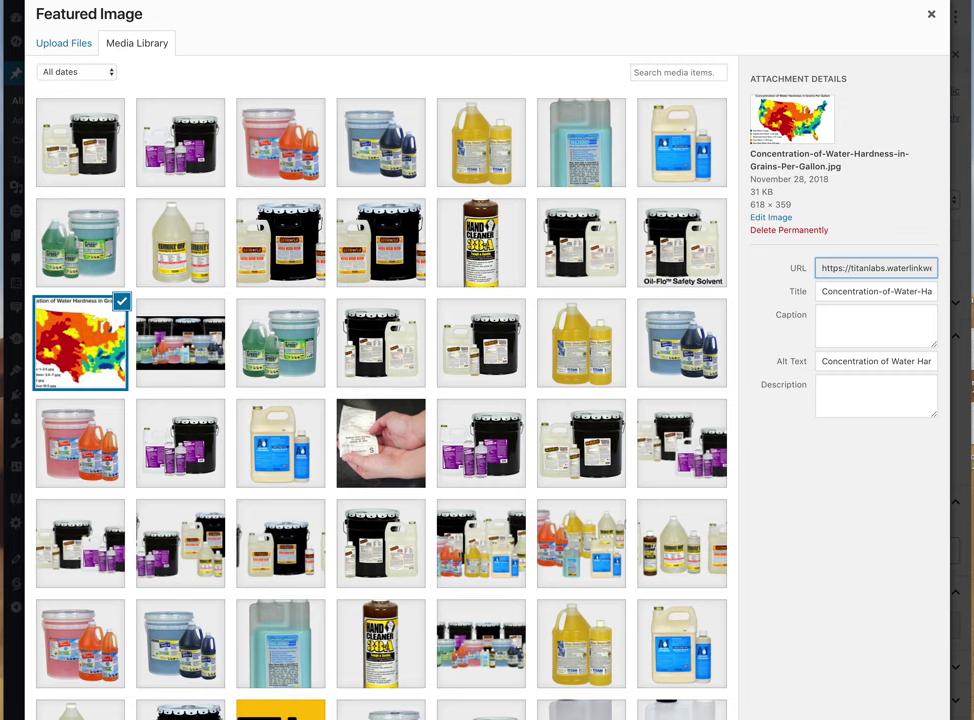
pyautogui.scroll(-1, 897, 581)
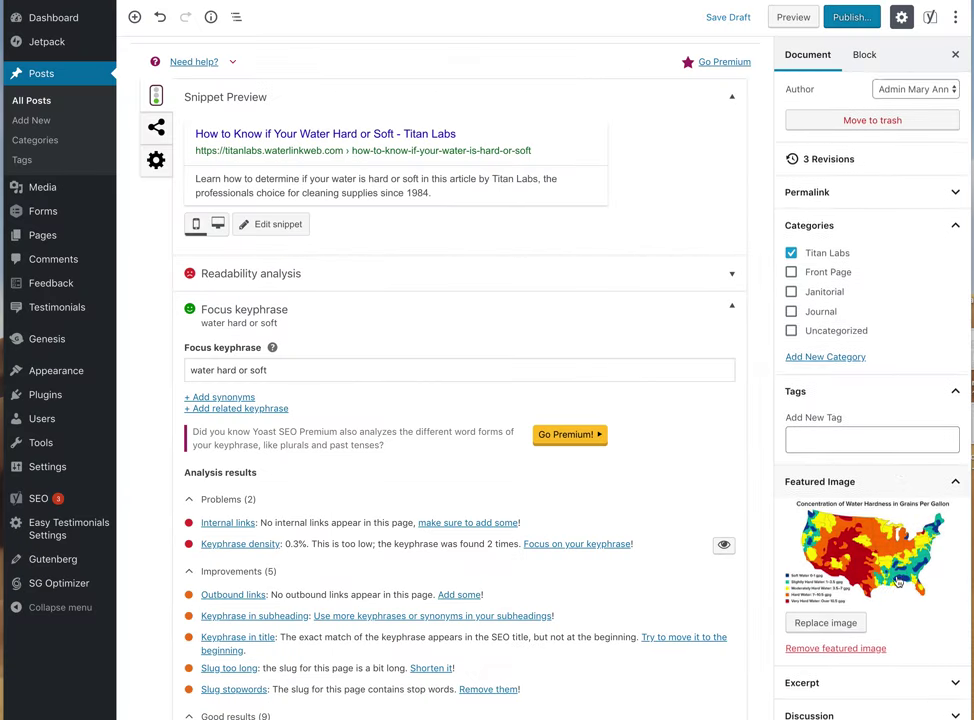
pyautogui.scroll(1, 897, 581)
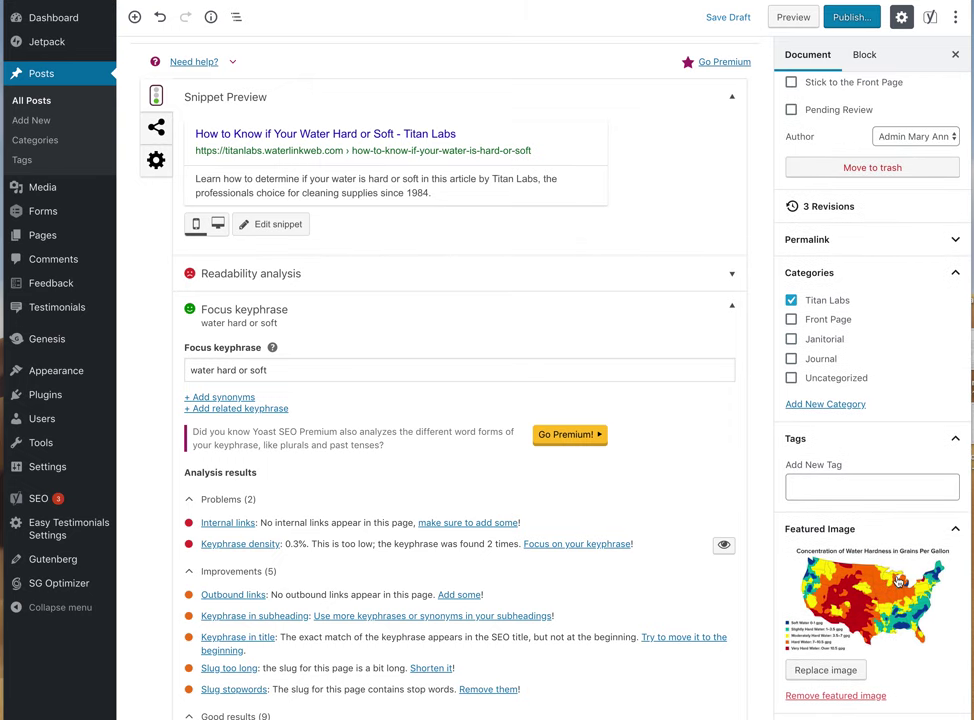
# Scroll up to 'How do I remove hard water stains from glass?' and select its step paragraphs
pyautogui.scroll(1, 897, 581)
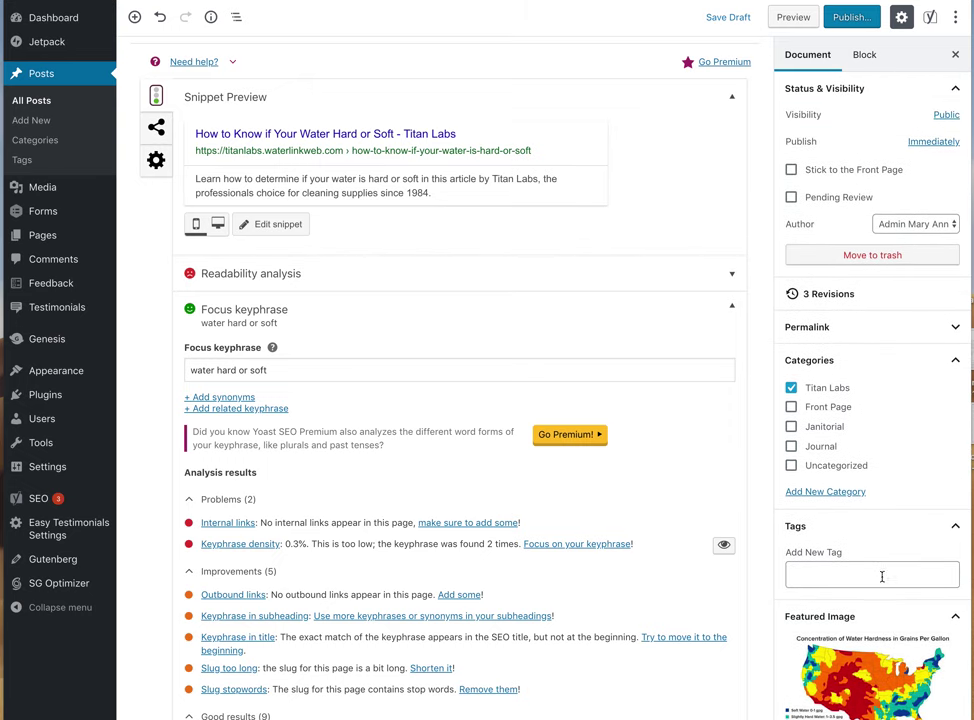
pyautogui.scroll(10, 633, 424)
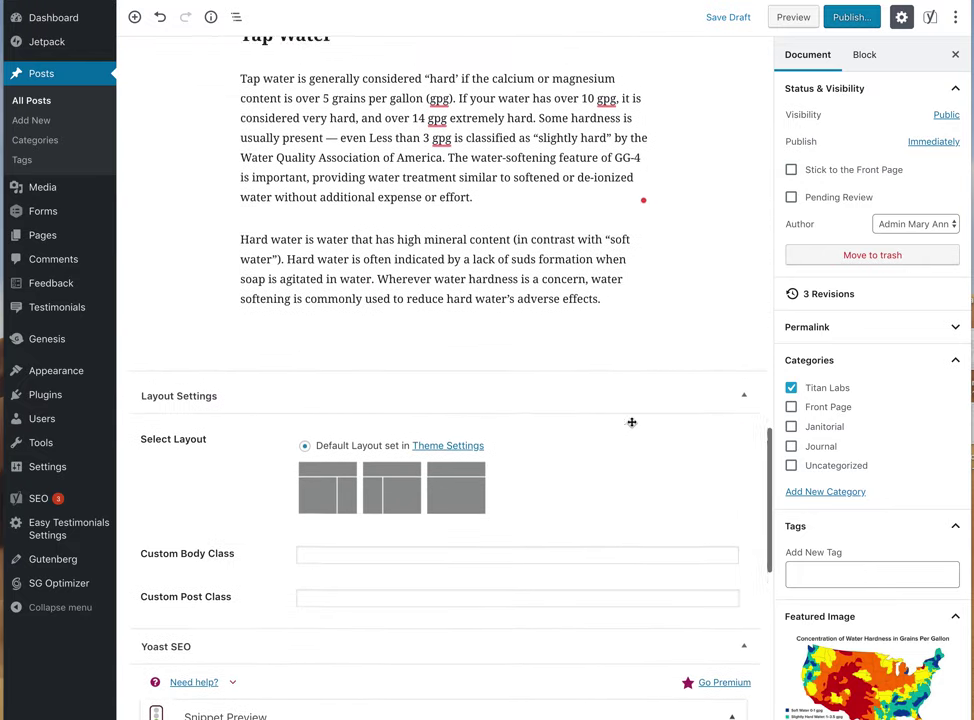
pyautogui.scroll(6, 632, 422)
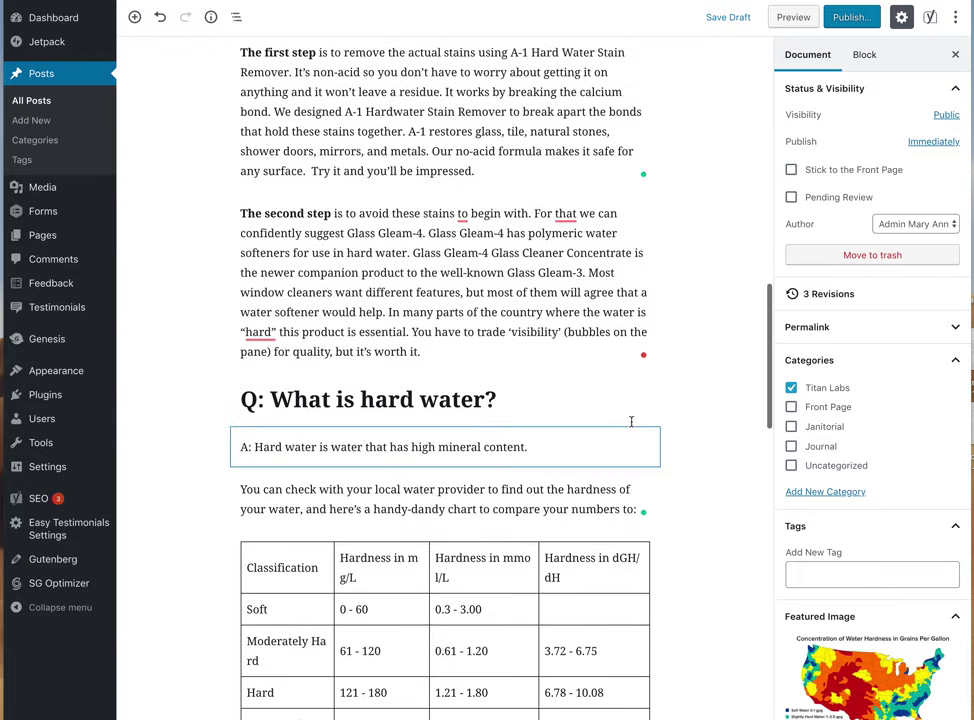
pyautogui.click(632, 425)
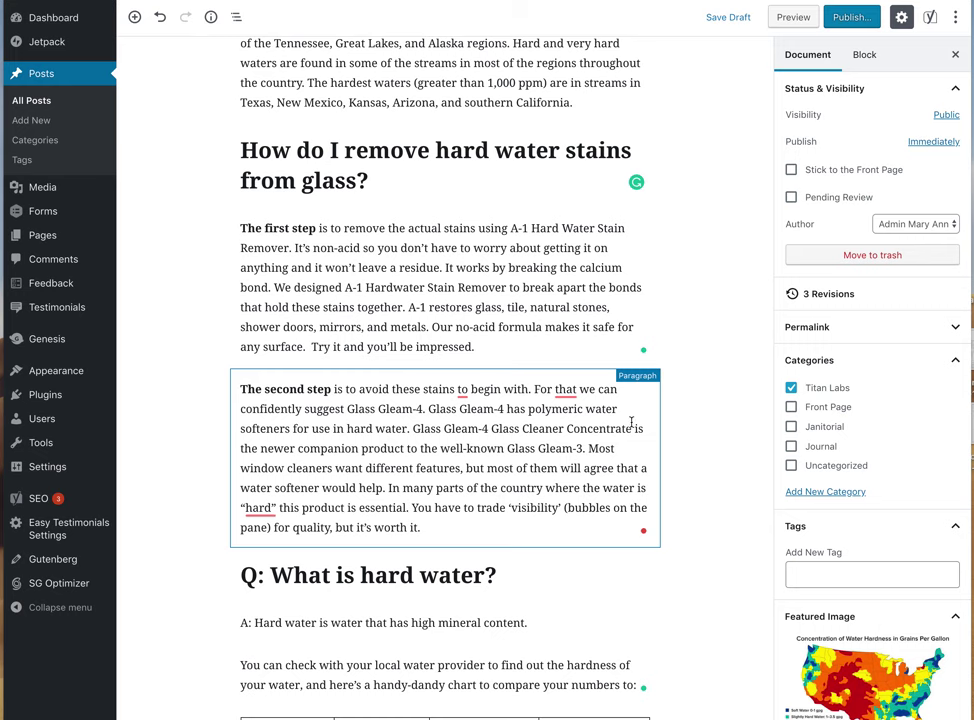
pyautogui.click(498, 256)
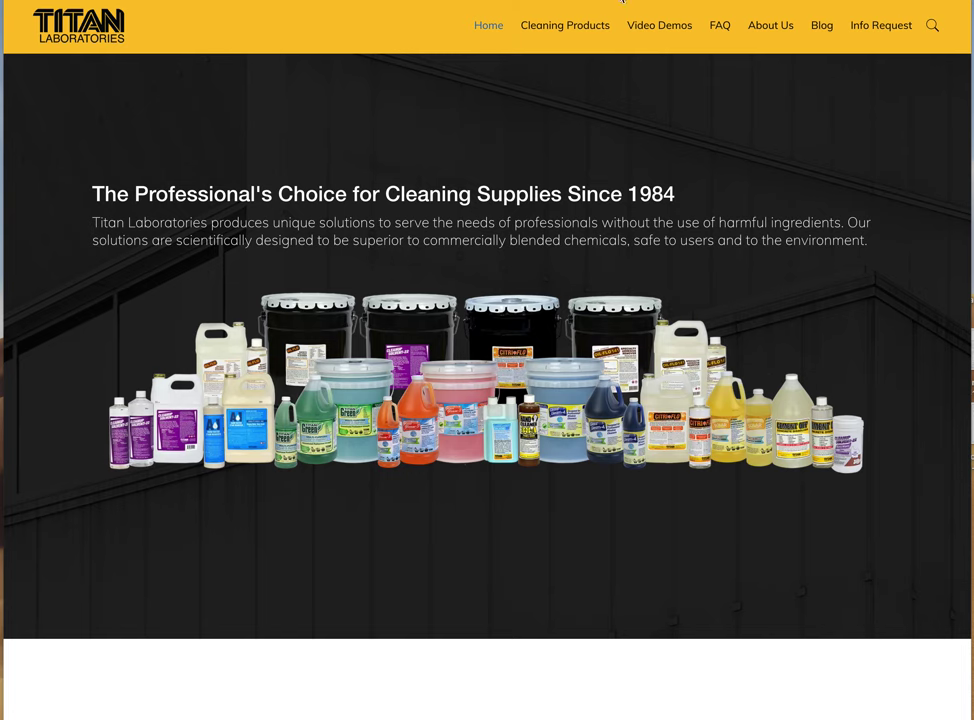
pyautogui.moveTo(535, 38)
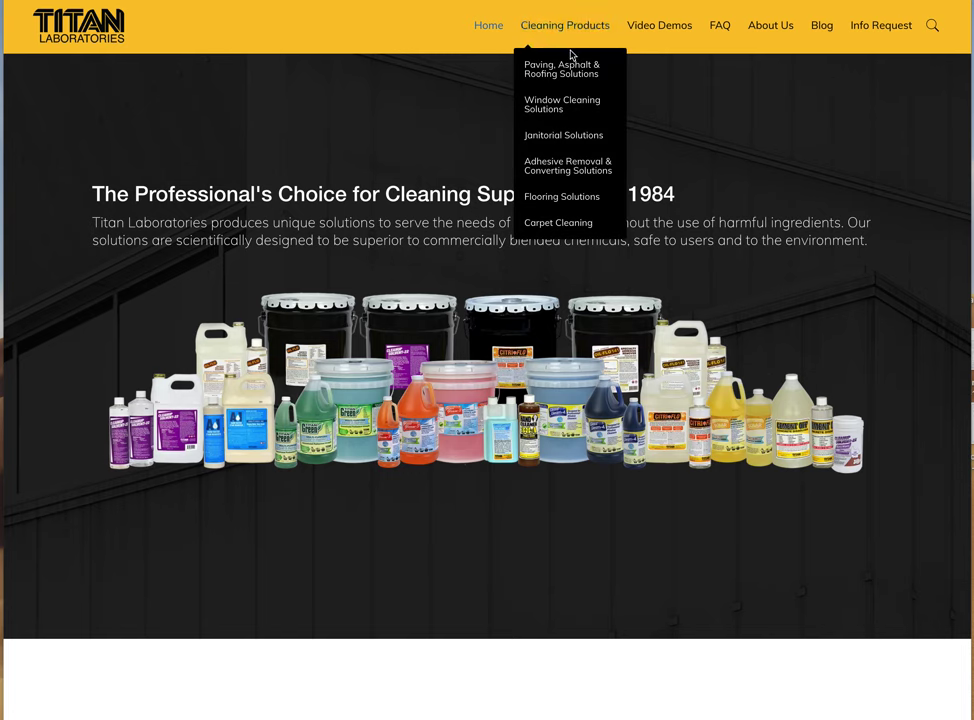
# Open the A-1 Hard Water Stain Remover product page via Window Cleaning Solutions
pyautogui.click(567, 103)
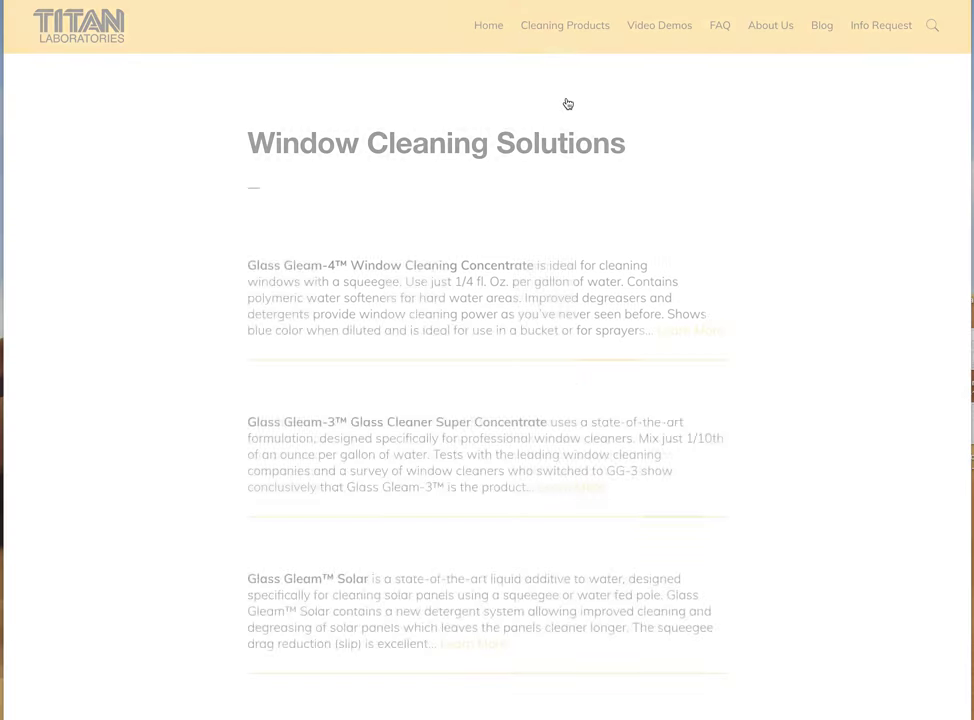
pyautogui.scroll(-8, 576, 180)
pyautogui.scroll(-2, 576, 196)
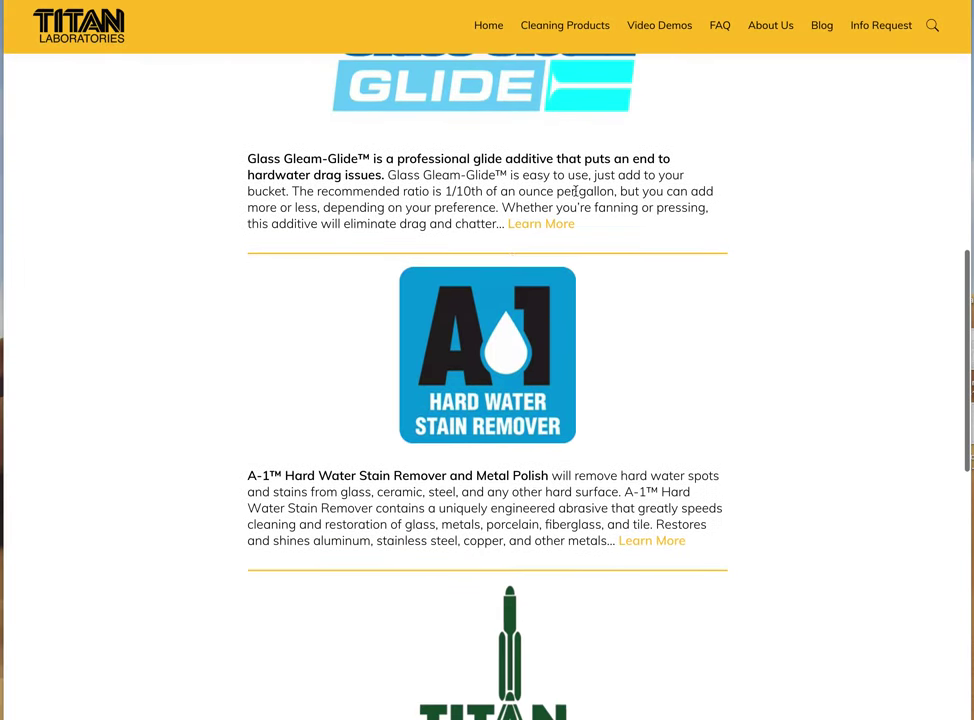
pyautogui.click(492, 345)
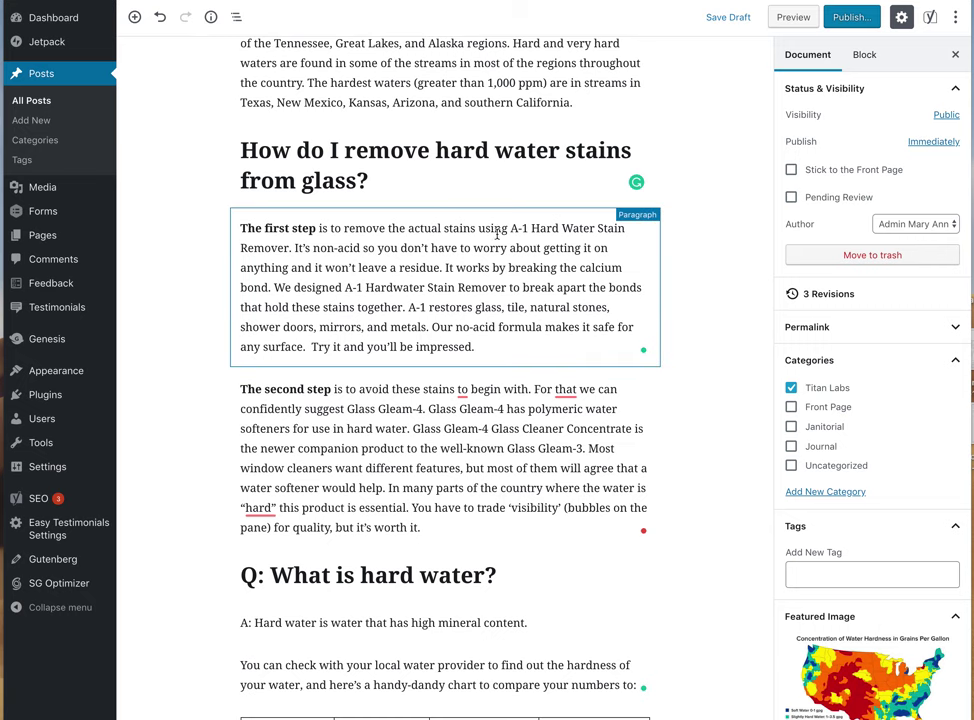
# Link 'A-1 Hard Water Stain Remover' in the first step paragraph to its product page URL
pyautogui.click(529, 228)
pyautogui.moveTo(513, 229); pyautogui.dragTo(289, 248)
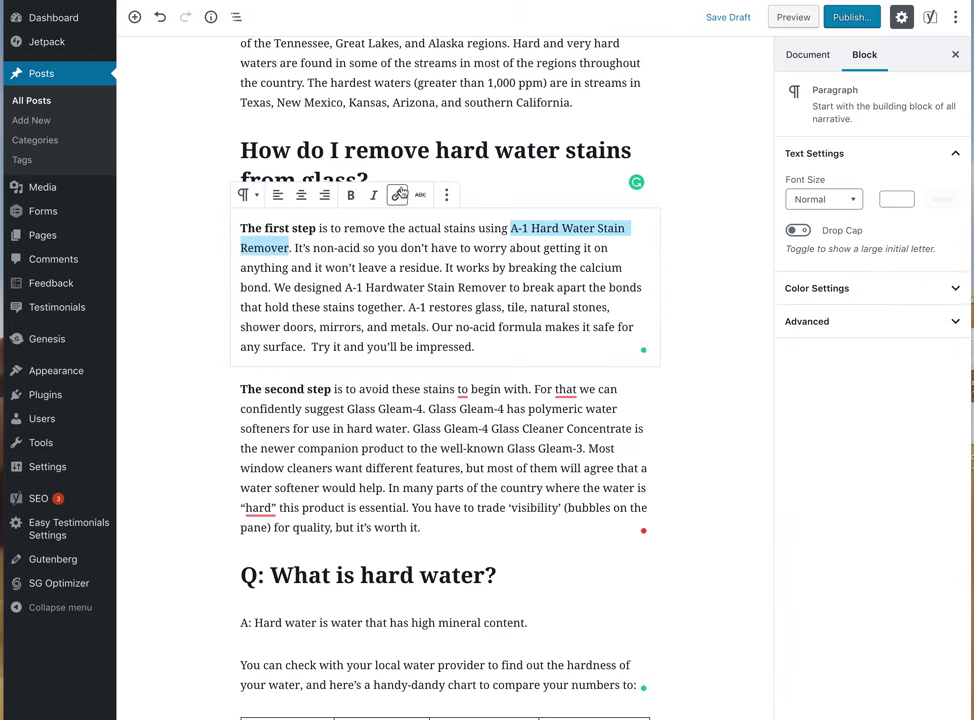
pyautogui.click(397, 195)
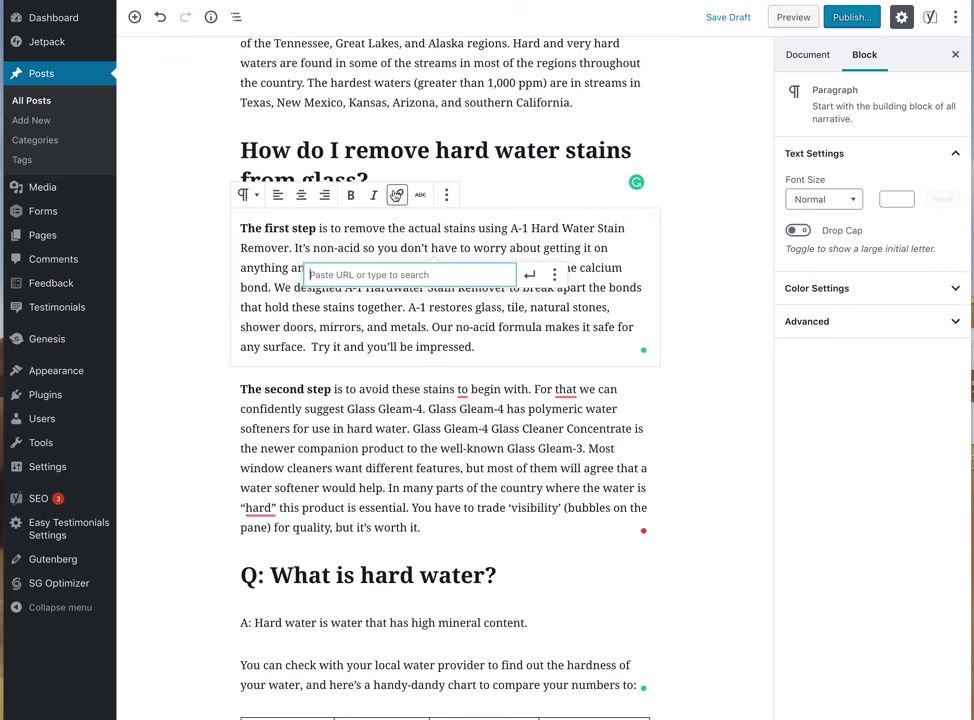
pyautogui.hotkey('ctrl', 'v')
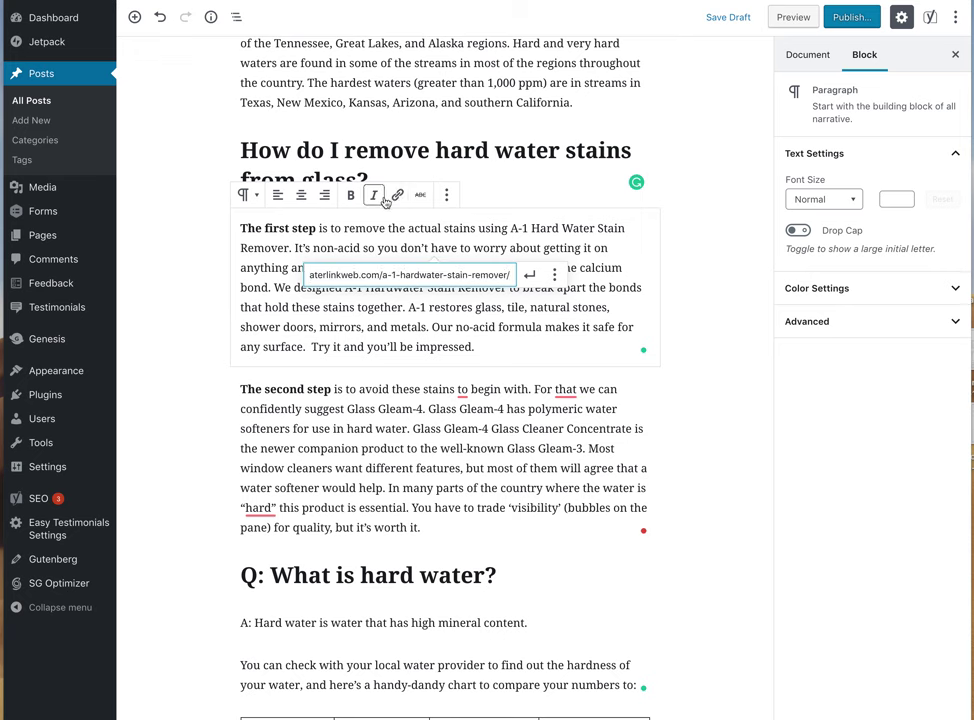
pyautogui.click(529, 276)
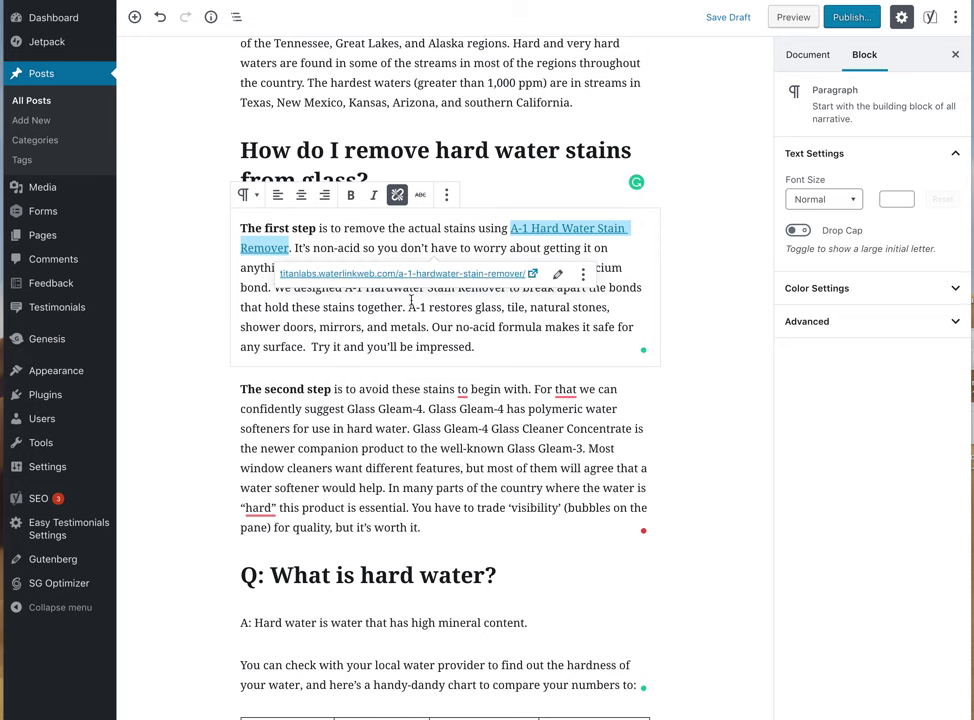
pyautogui.click(452, 249)
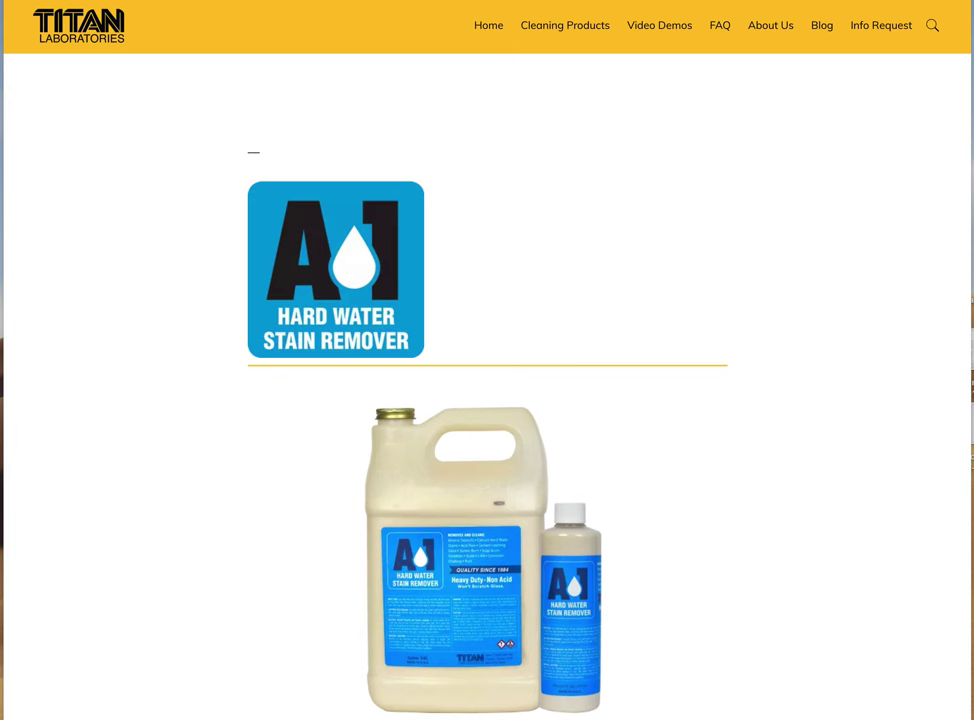
pyautogui.moveTo(596, 35)
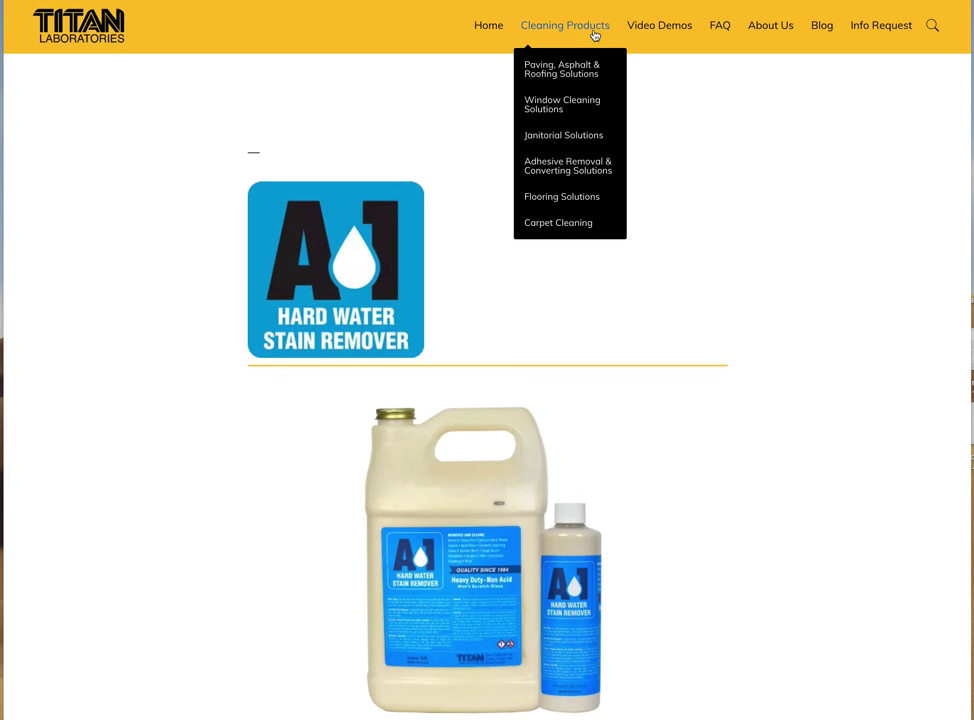
# Open the Glass Gleam-4 product page from the Window Cleaning Solutions list
pyautogui.click(553, 116)
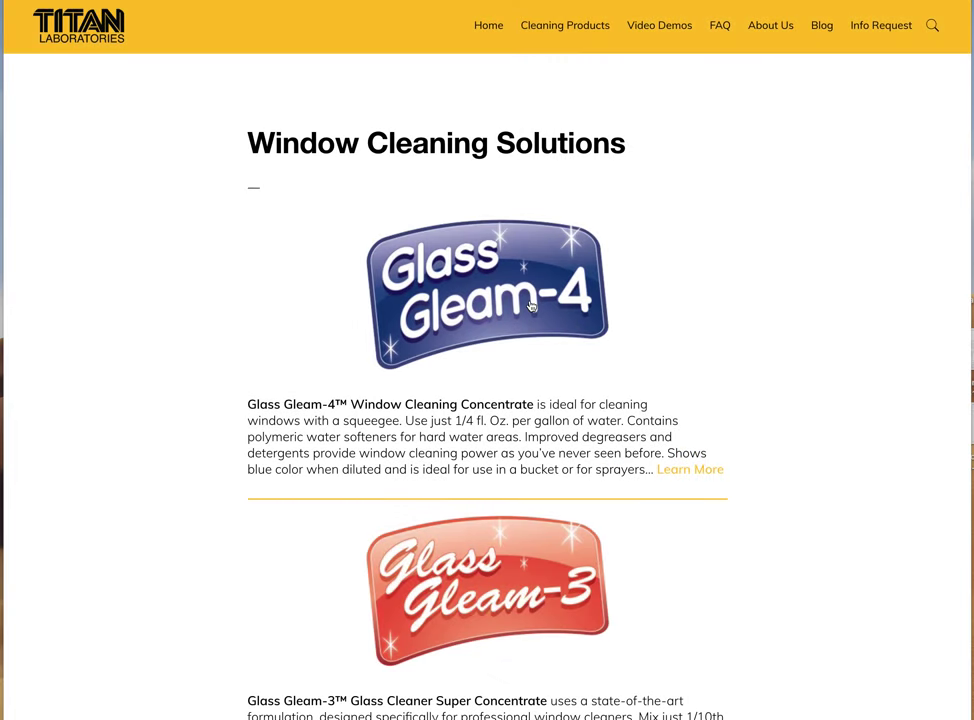
pyautogui.click(531, 305)
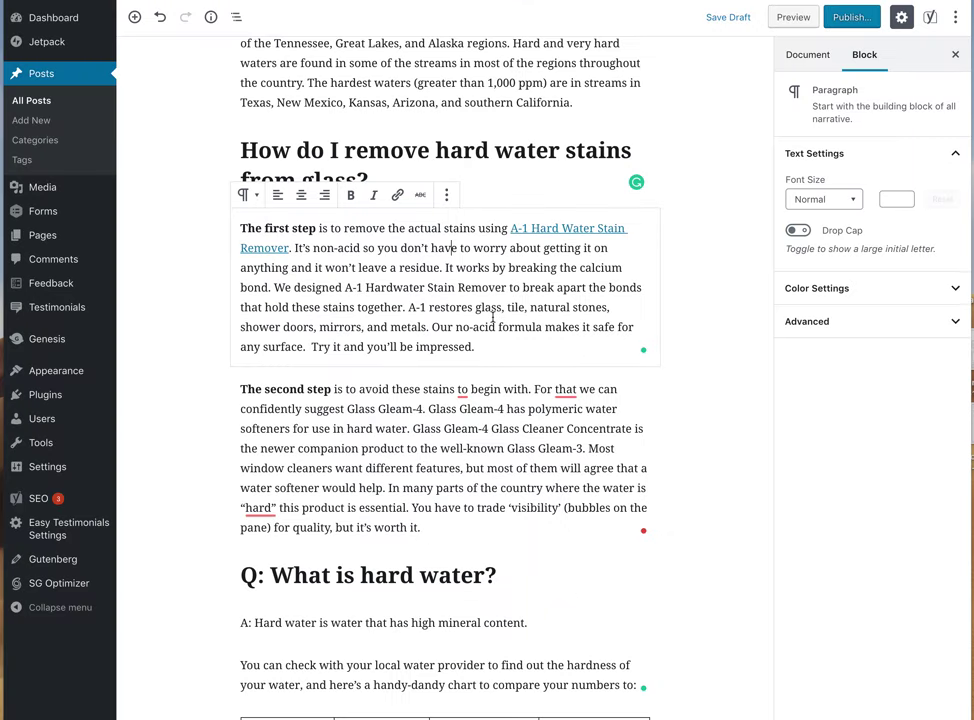
# Link 'Glass Gleam-4' in the second step to the pasted glass-gleam-4 product URL
pyautogui.moveTo(348, 409); pyautogui.dragTo(426, 410)
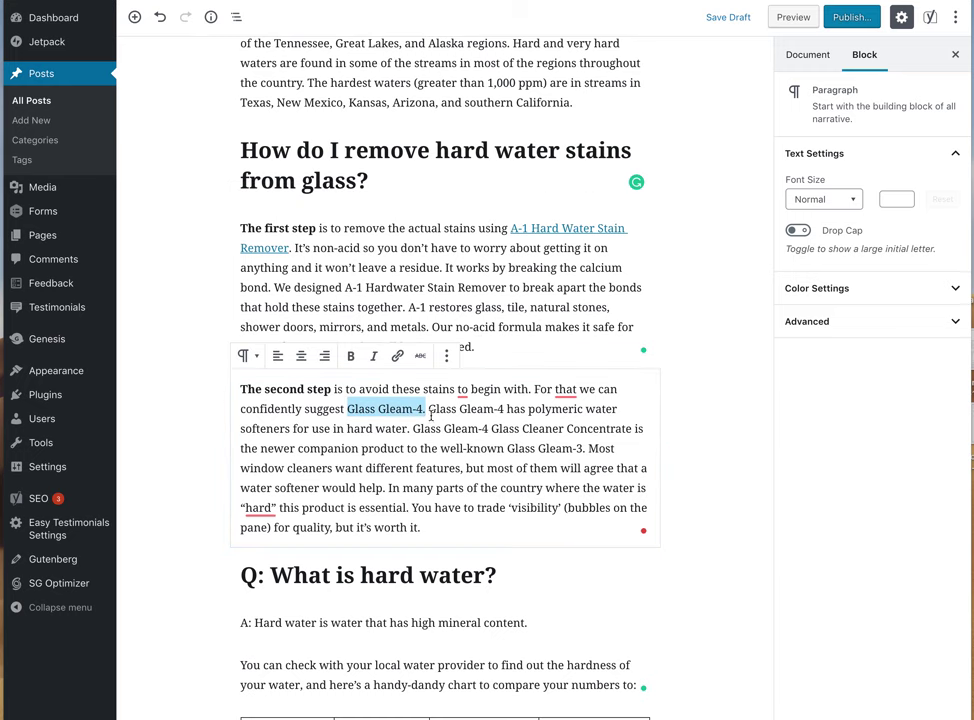
pyautogui.click(397, 356)
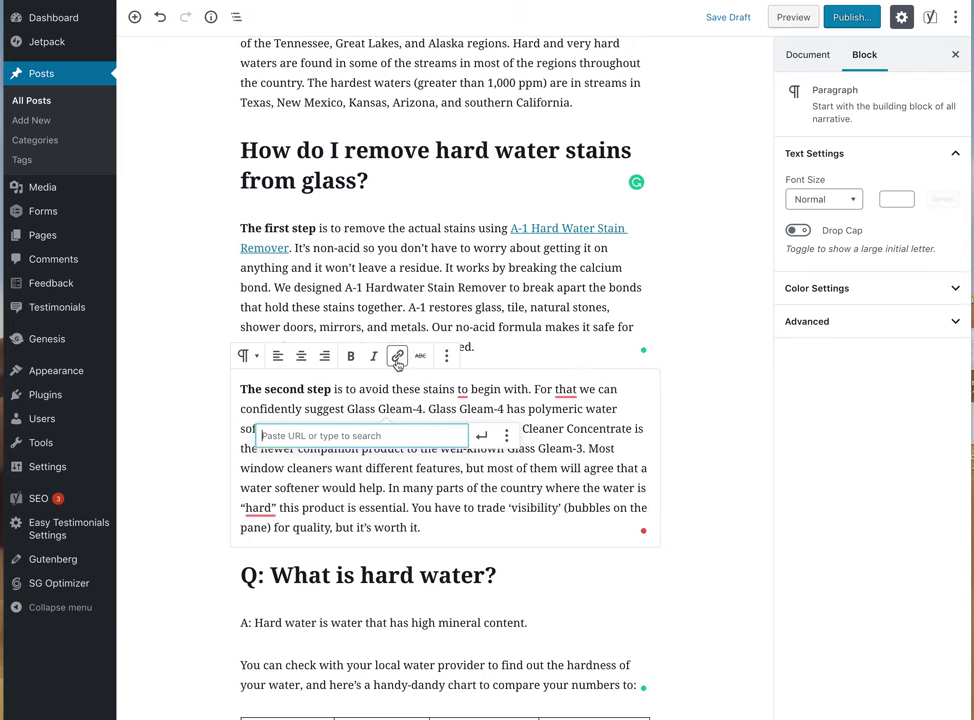
pyautogui.write('https://titanlabs.waterlinkweb.com/glass-gleam-4/')
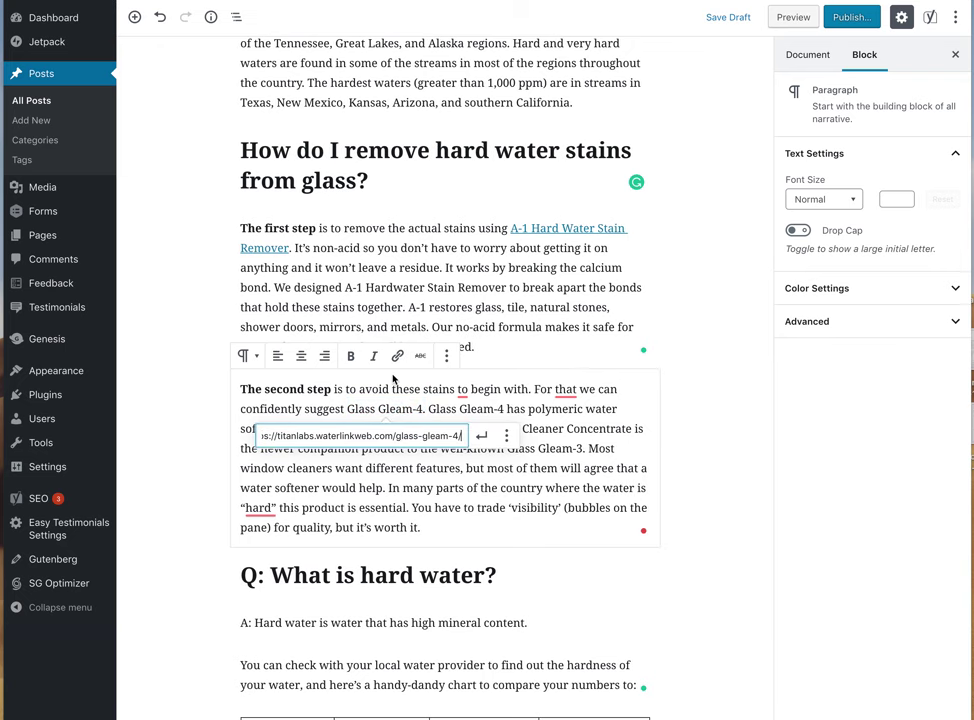
pyautogui.click(481, 436)
pyautogui.click(552, 437)
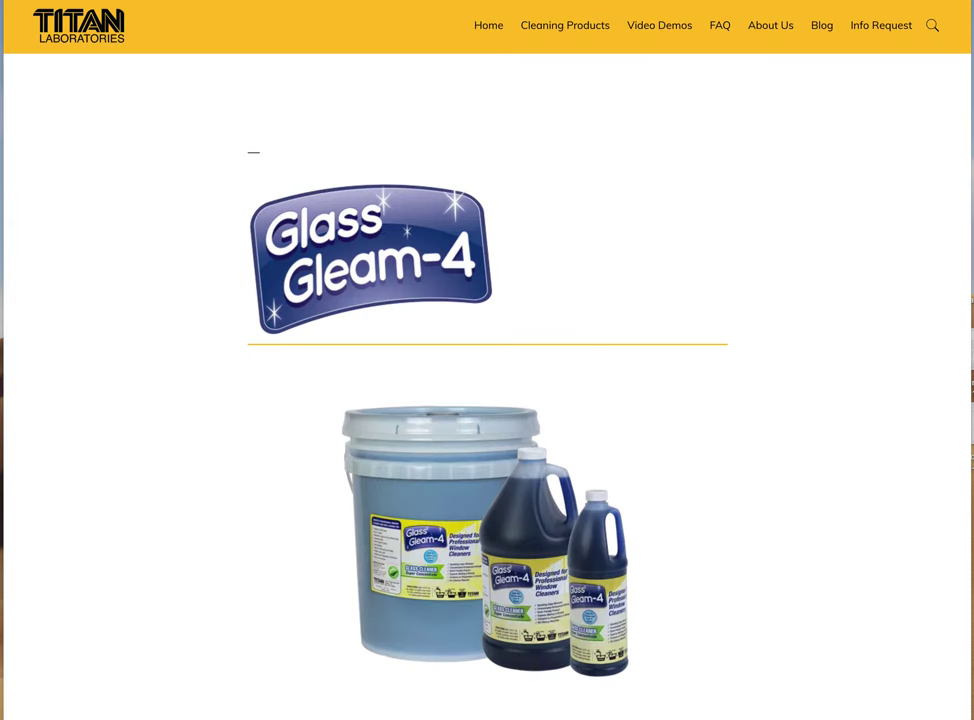
pyautogui.moveTo(604, 64)
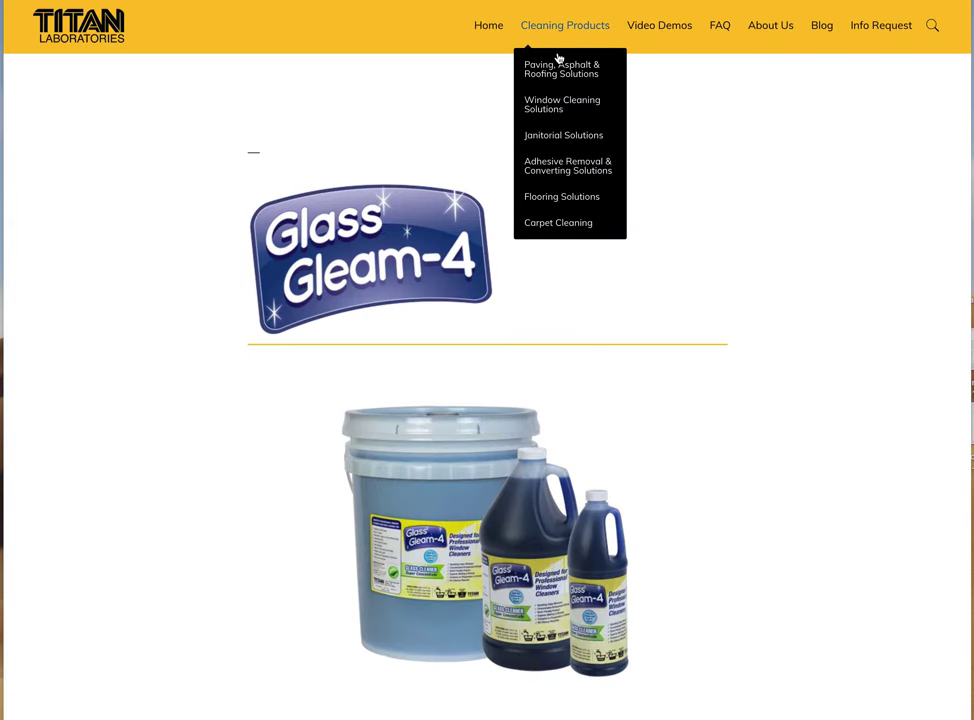
# Open the Glass Gleam-3 product page from the Window Cleaning Solutions list
pyautogui.click(562, 110)
pyautogui.scroll(-5, 565, 178)
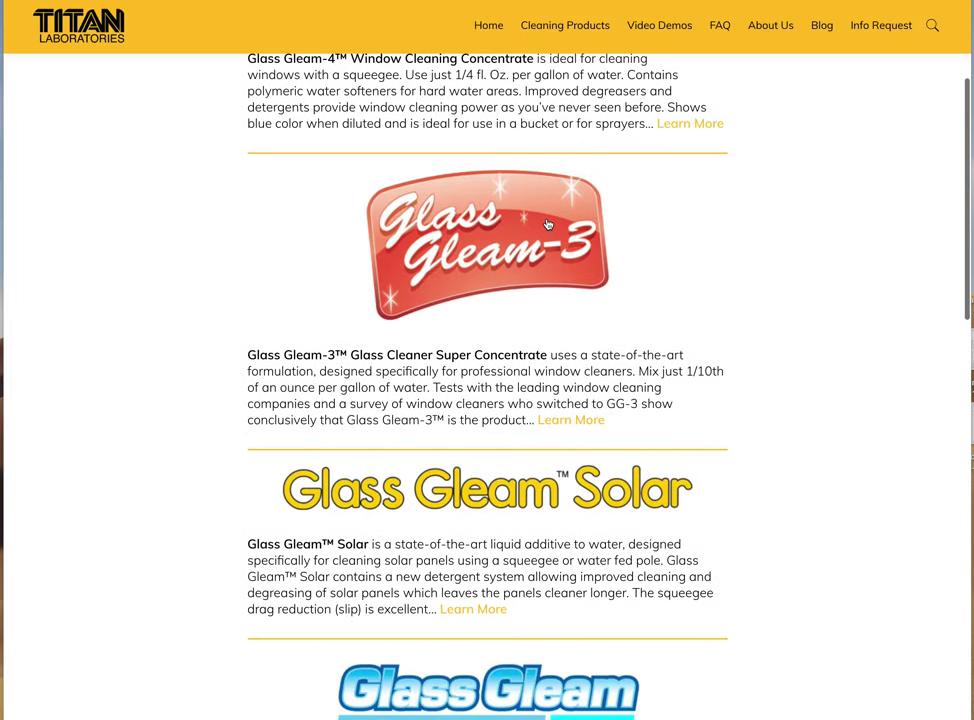
pyautogui.click(547, 224)
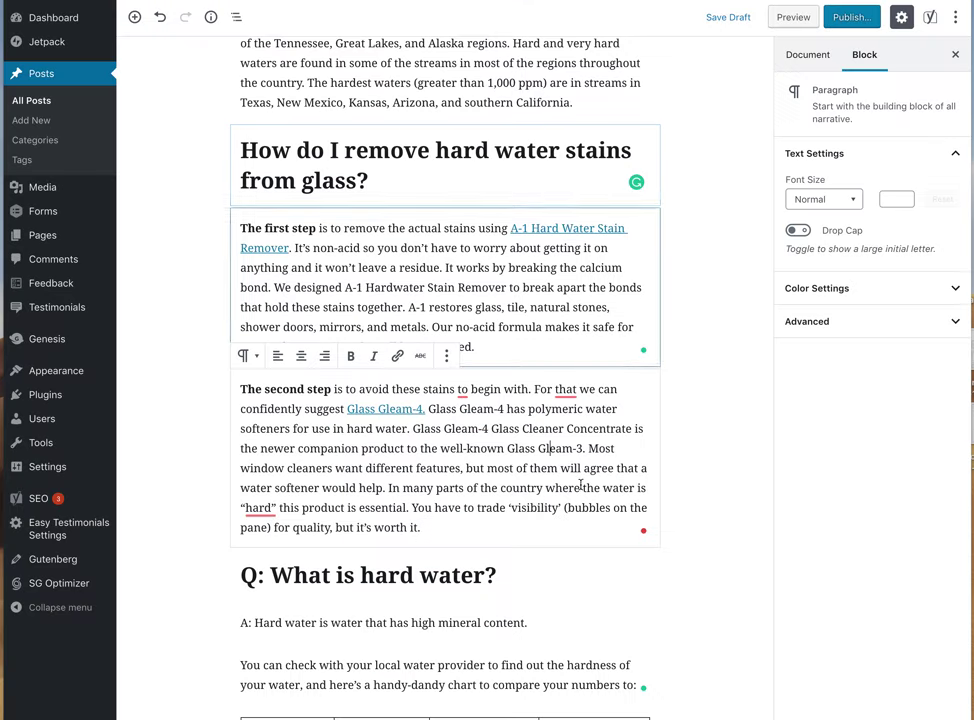
# Link 'Glass Gleam-3' in the second step paragraph to the pasted glass-gleam-3 product URL
pyautogui.moveTo(508, 449); pyautogui.dragTo(581, 451)
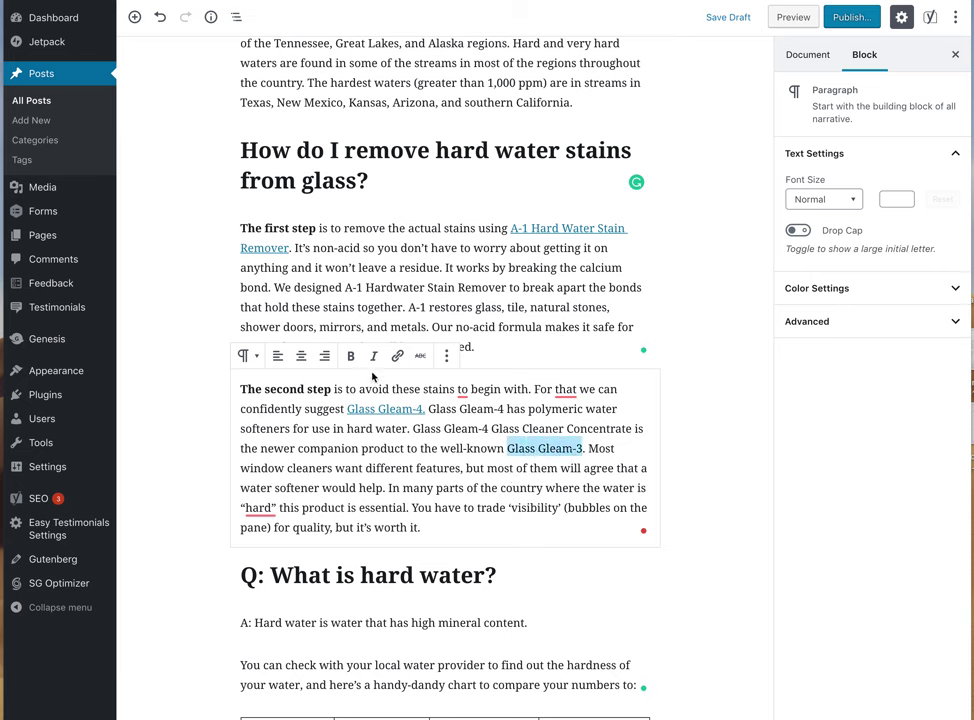
pyautogui.click(398, 357)
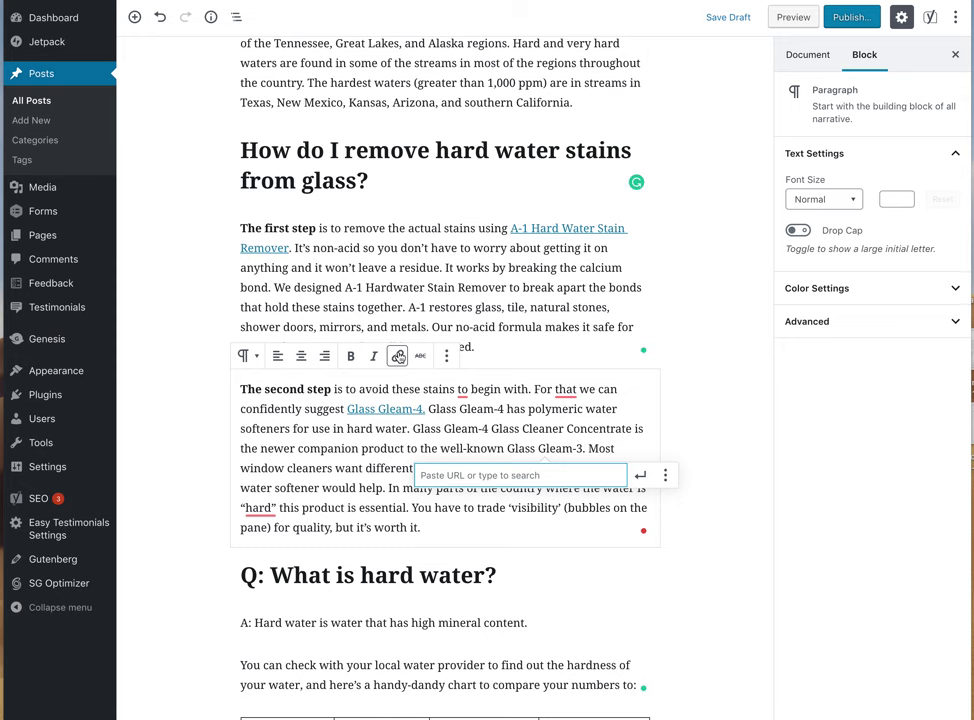
pyautogui.write('https://titanlabs.waterlinkweb.com/glass-gleam-3/')
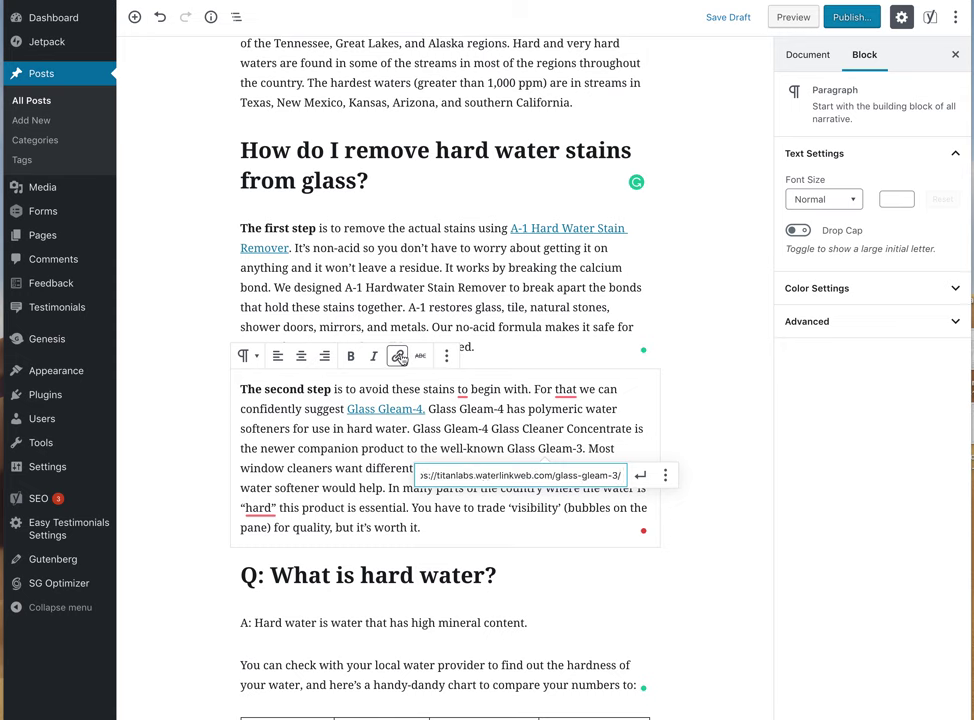
pyautogui.click(642, 477)
pyautogui.click(628, 404)
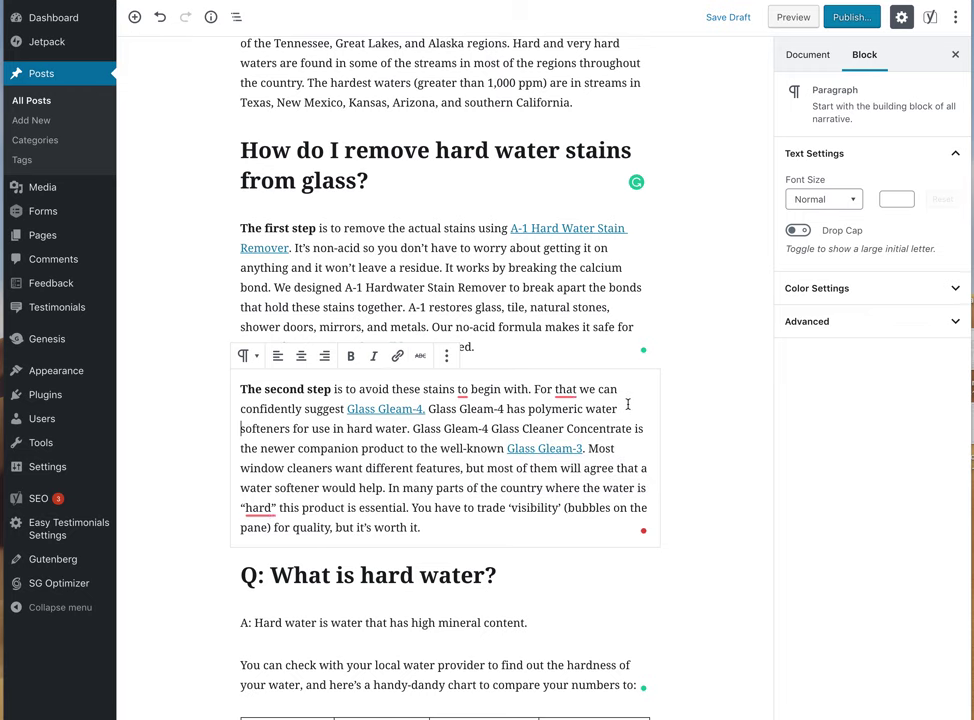
# Scroll through the post and the Yoast SEO box to review the content
pyautogui.scroll(-1, 627, 403)
pyautogui.scroll(-2, 628, 404)
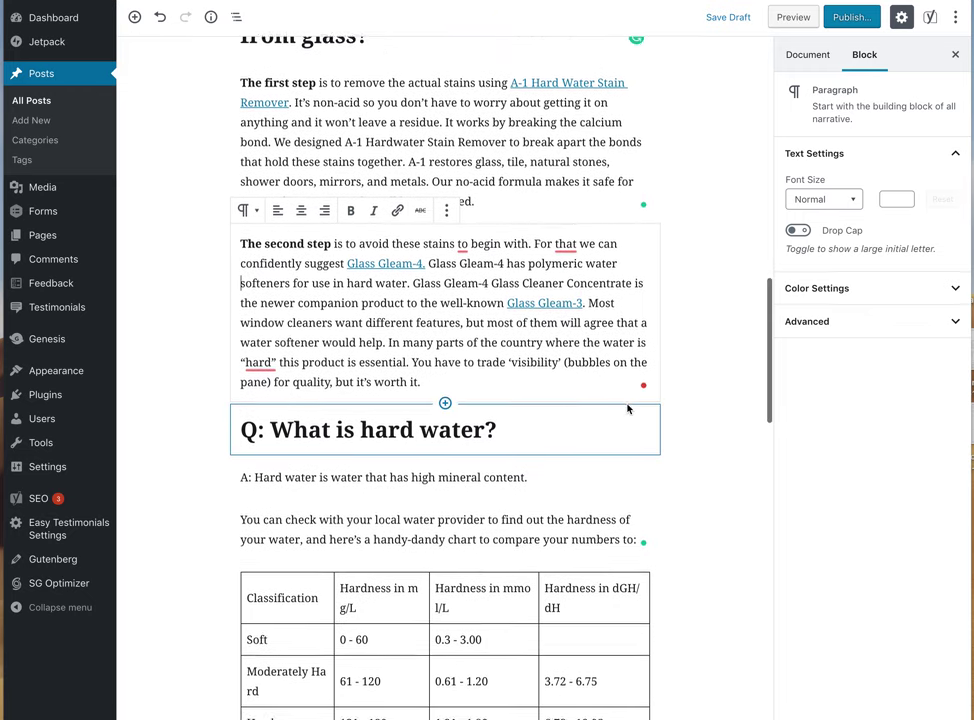
pyautogui.scroll(10, 628, 406)
pyautogui.scroll(8, 628, 408)
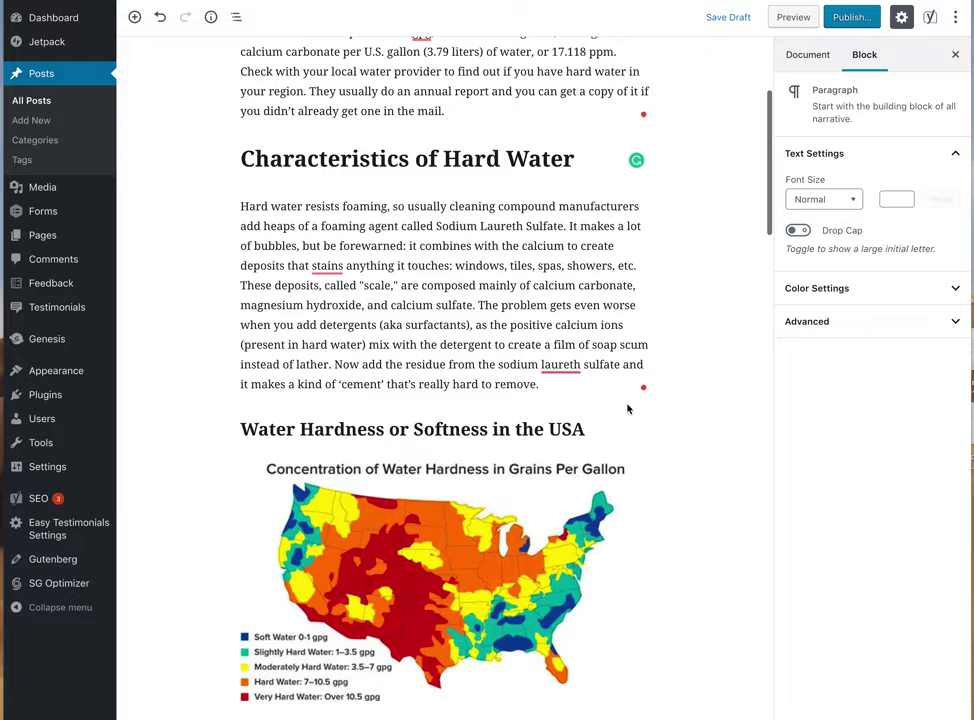
pyautogui.scroll(-20, 627, 404)
pyautogui.scroll(-18, 627, 404)
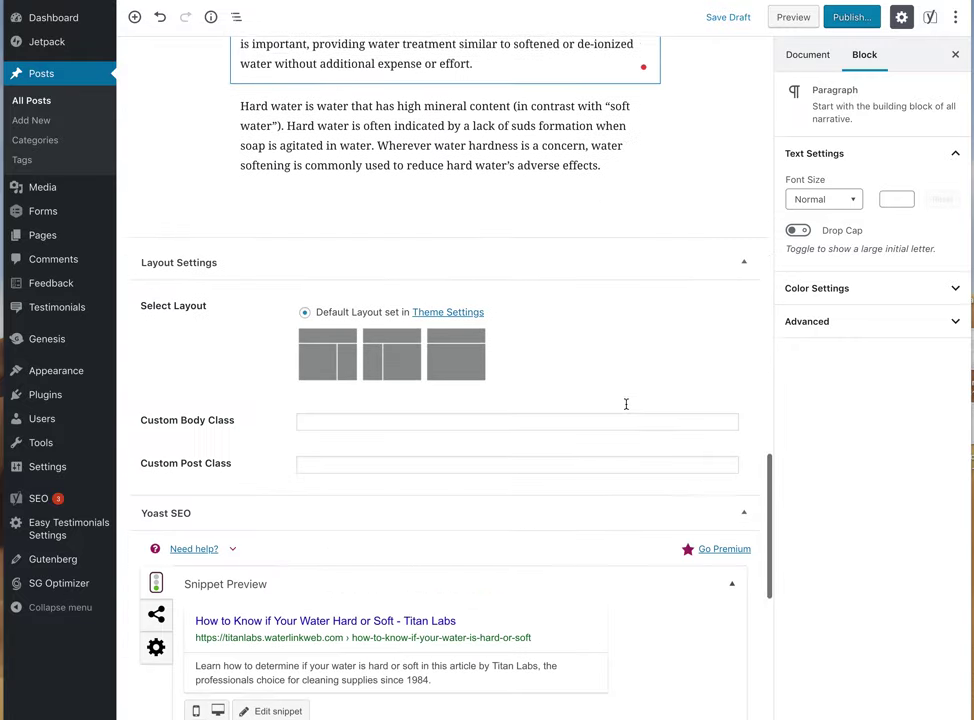
pyautogui.scroll(-1, 626, 408)
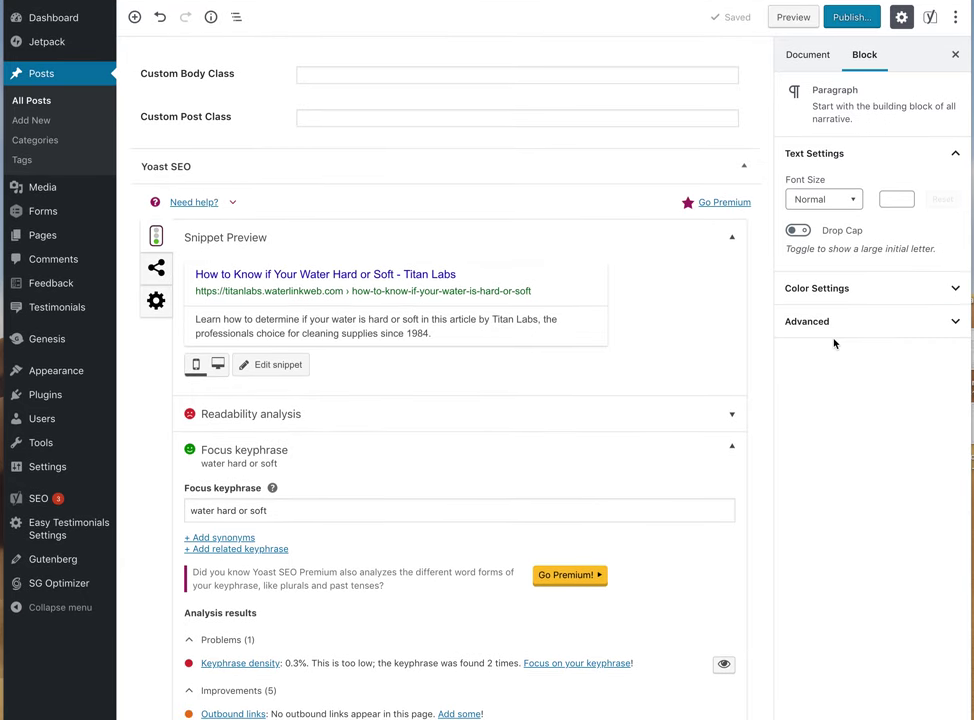
pyautogui.scroll(3, 676, 265)
pyautogui.scroll(5, 677, 272)
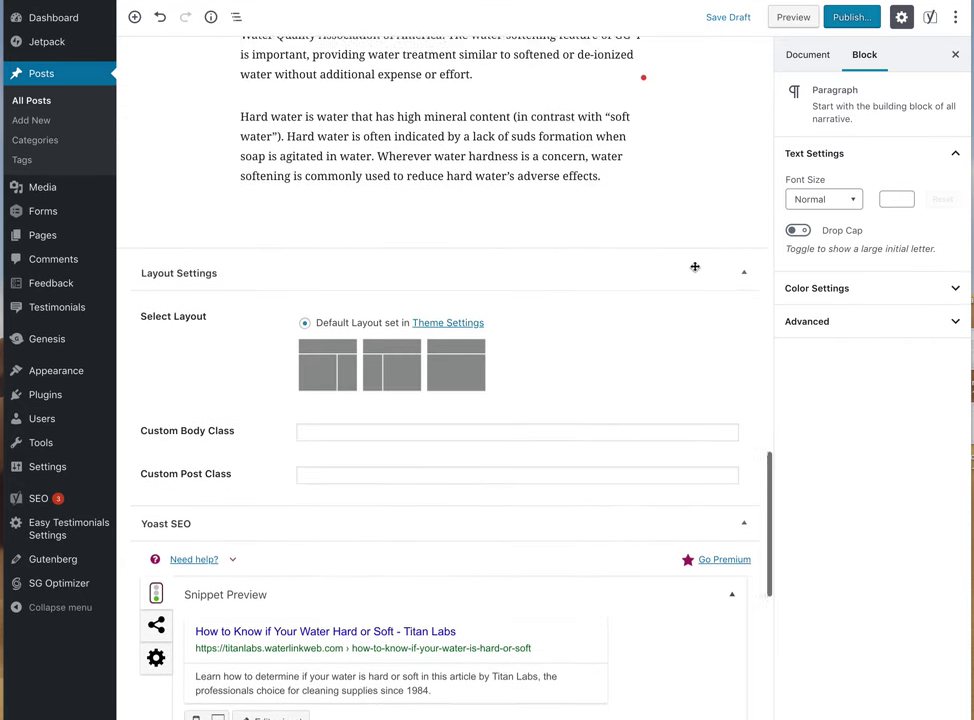
# Show the Document settings with Categories expanded, then select the closing hard-water paragraph
pyautogui.click(717, 221)
pyautogui.click(905, 360)
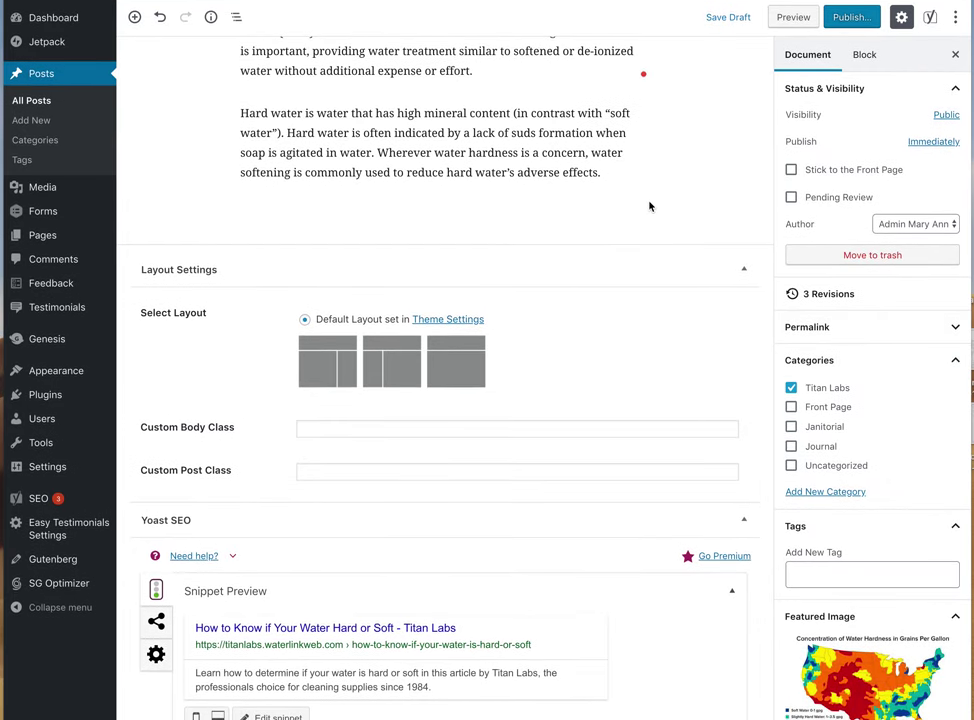
pyautogui.scroll(4, 652, 205)
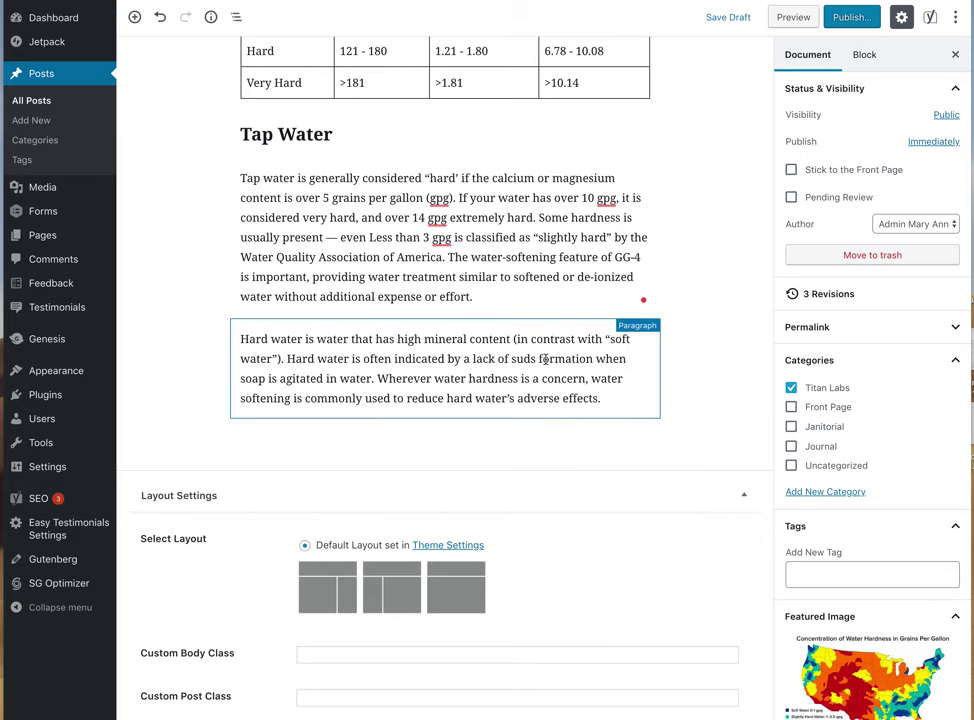
pyautogui.click(548, 362)
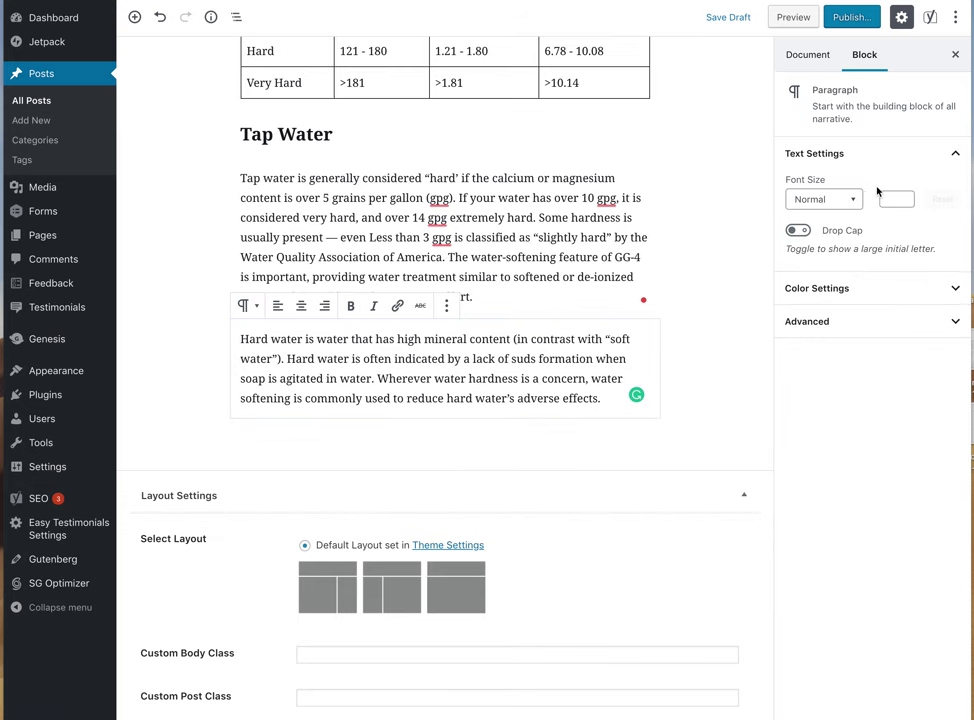
# Tag the post with A-1 Hard Water Stain Remover and Glass Gleam-4
pyautogui.click(742, 383)
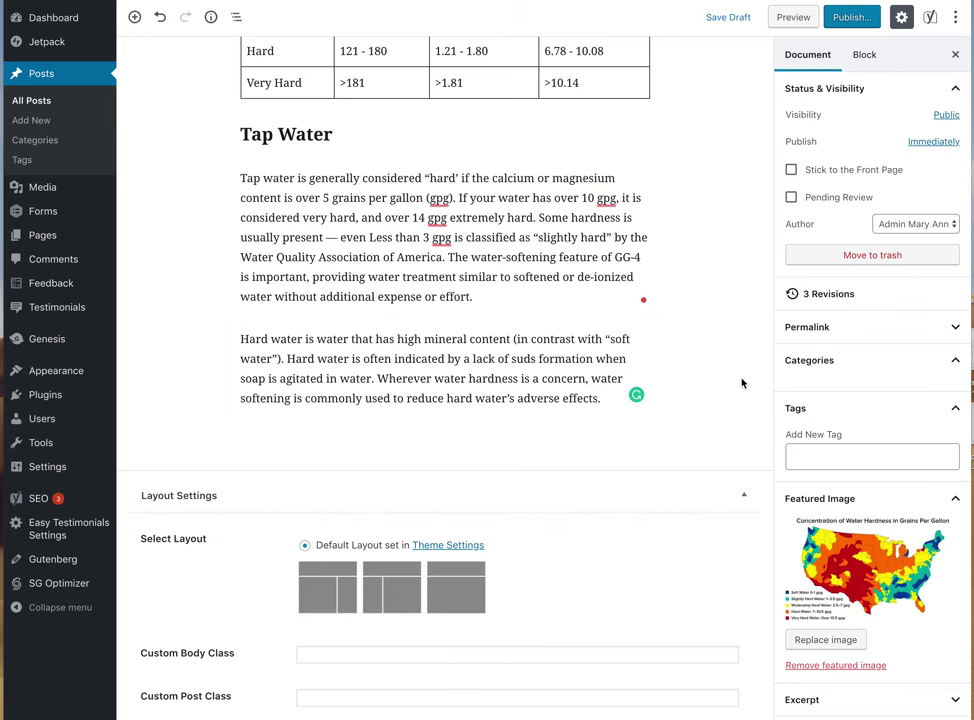
pyautogui.scroll(-2, 852, 365)
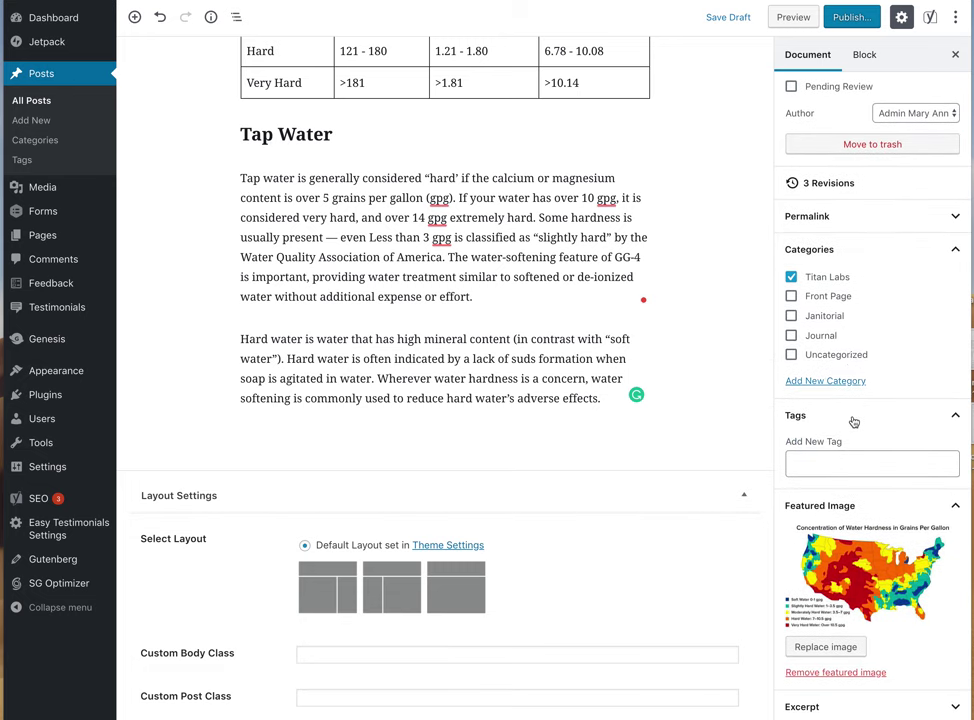
pyautogui.click(822, 464)
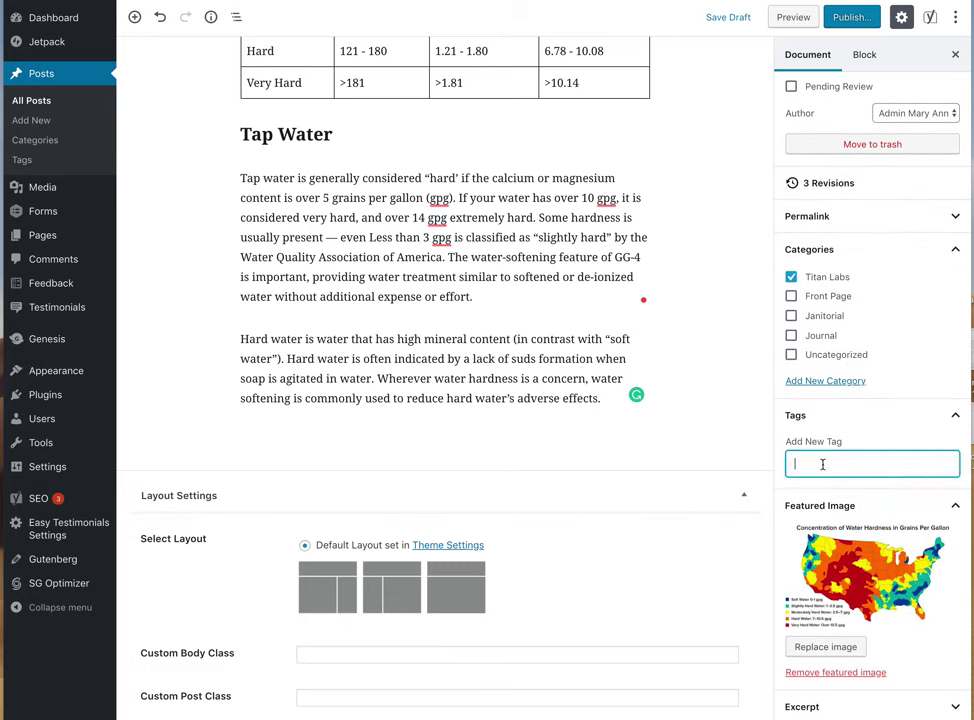
pyautogui.write('A-1 Hard Water Stain R')
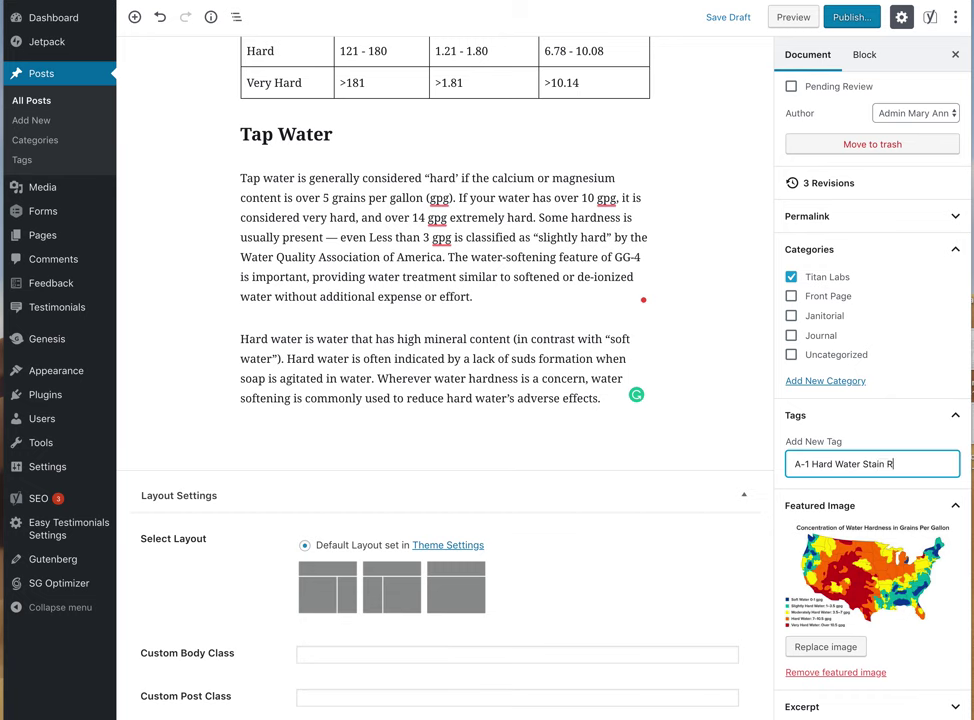
pyautogui.write('emov')
pyautogui.press('Return')
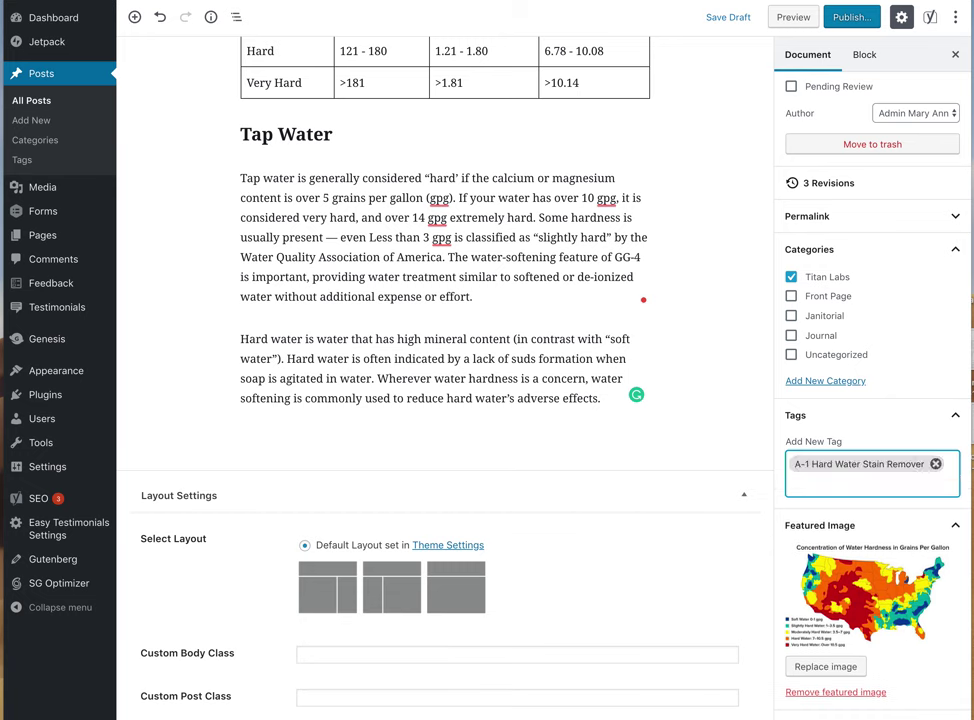
pyautogui.write('Glass Gleam-4')
pyautogui.press('Return')
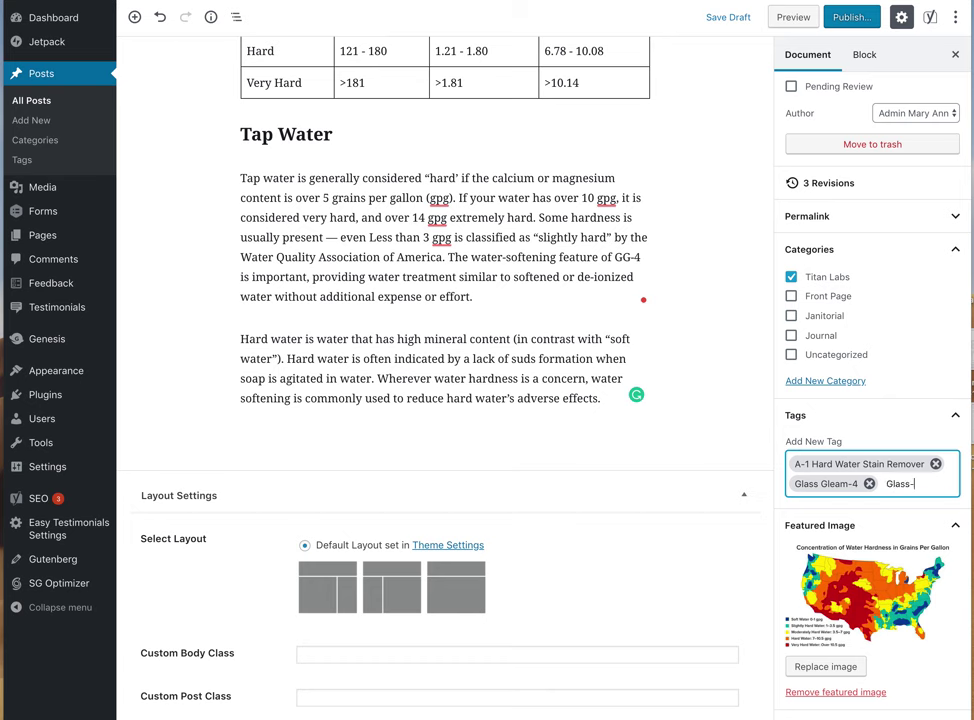
# Add the Glass Gleam-3 and window cleaning solutions tags
pyautogui.write('Glass Gleam-3')
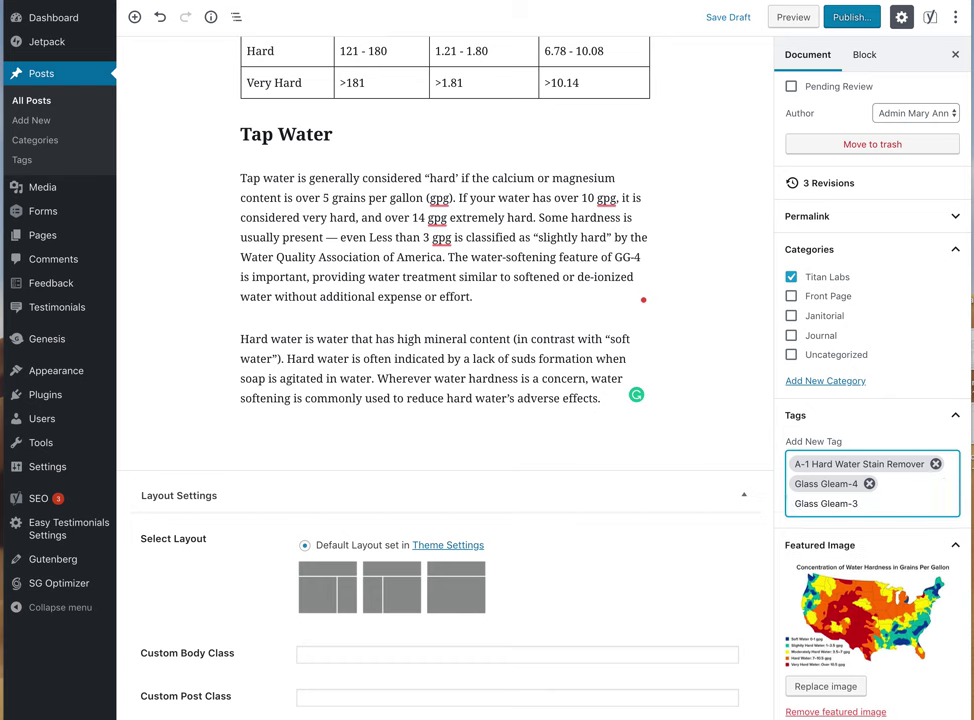
pyautogui.press('Return')
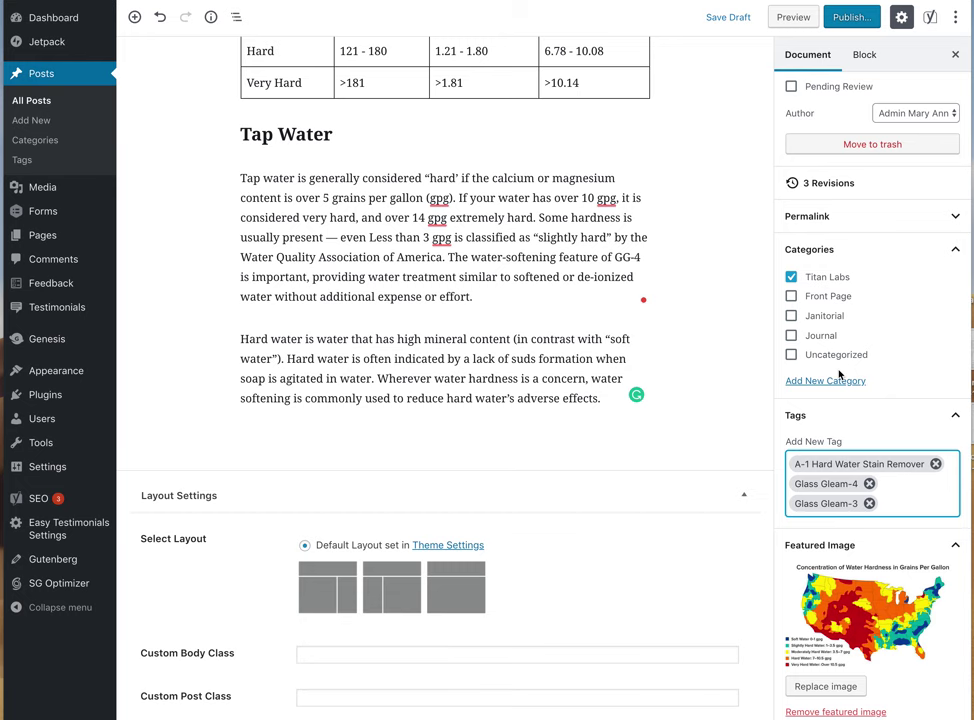
pyautogui.write('window cleanoing')
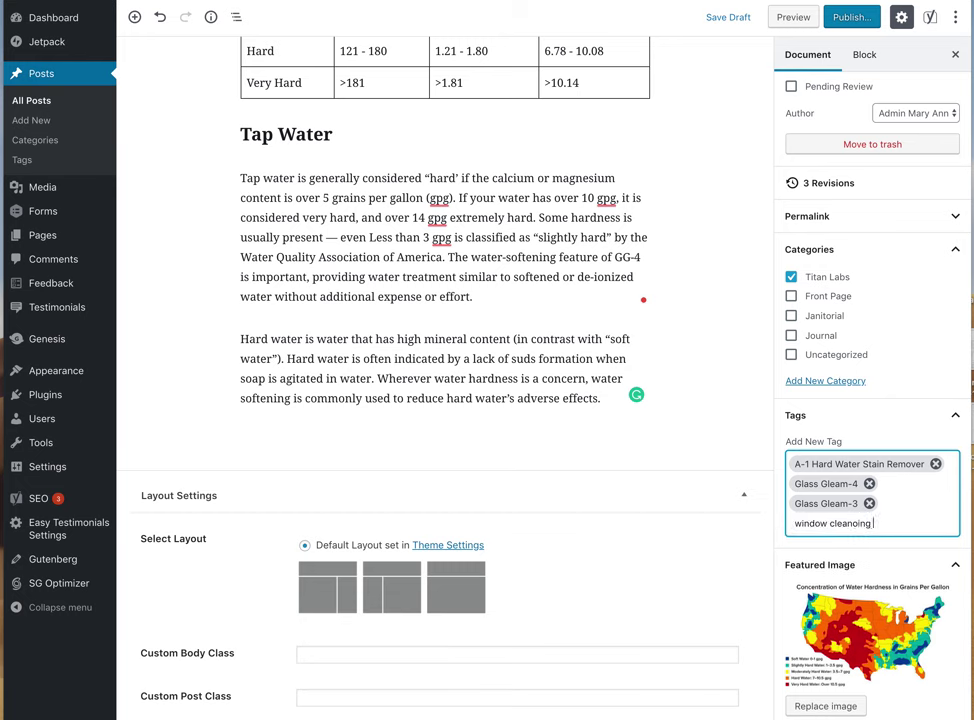
pyautogui.press('BackSpace')
pyautogui.press('BackSpace')
pyautogui.press('BackSpace')
pyautogui.press('BackSpace')
pyautogui.write('li')
pyautogui.press('BackSpace')
pyautogui.press('BackSpace')
pyautogui.press('BackSpace')
pyautogui.write('ing solutions')
pyautogui.press('Return')
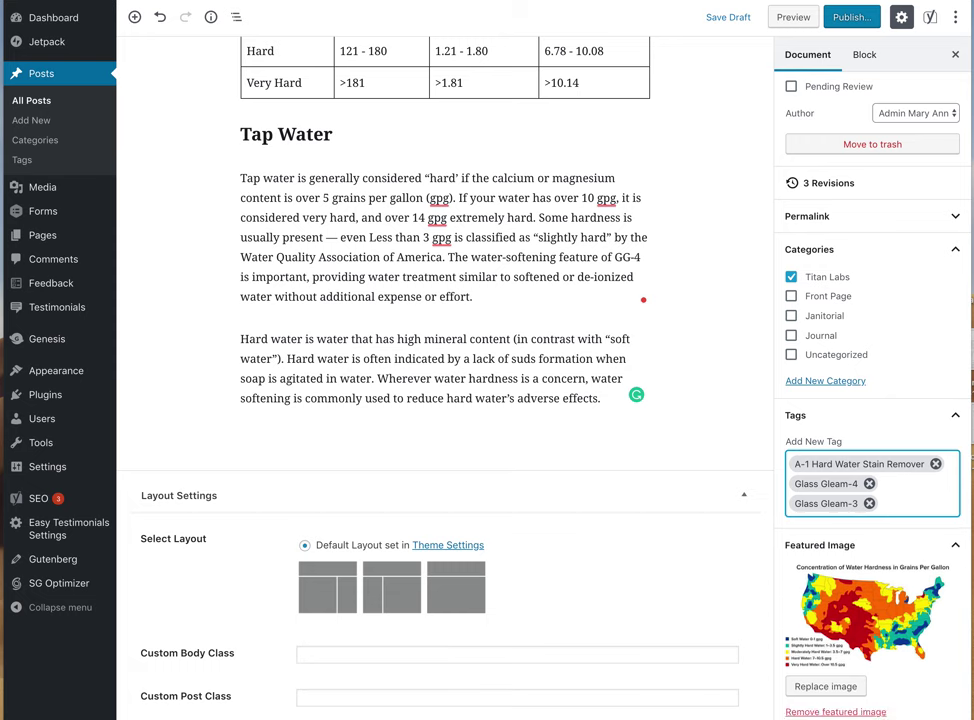
# Create a new category named Window Cleaning Solutions
pyautogui.click(816, 383)
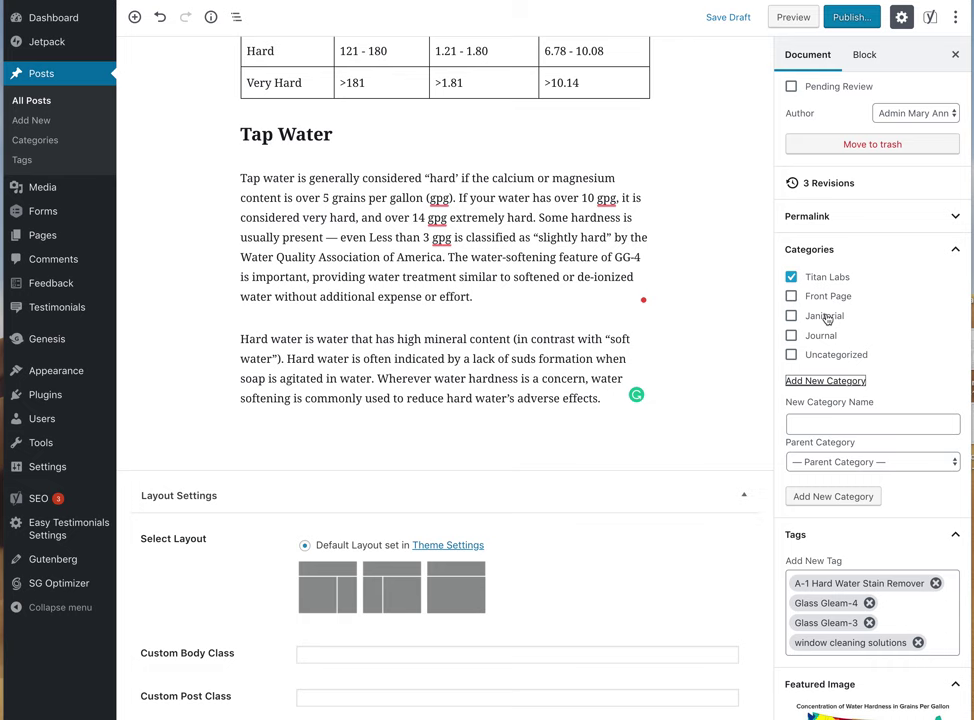
pyautogui.click(812, 422)
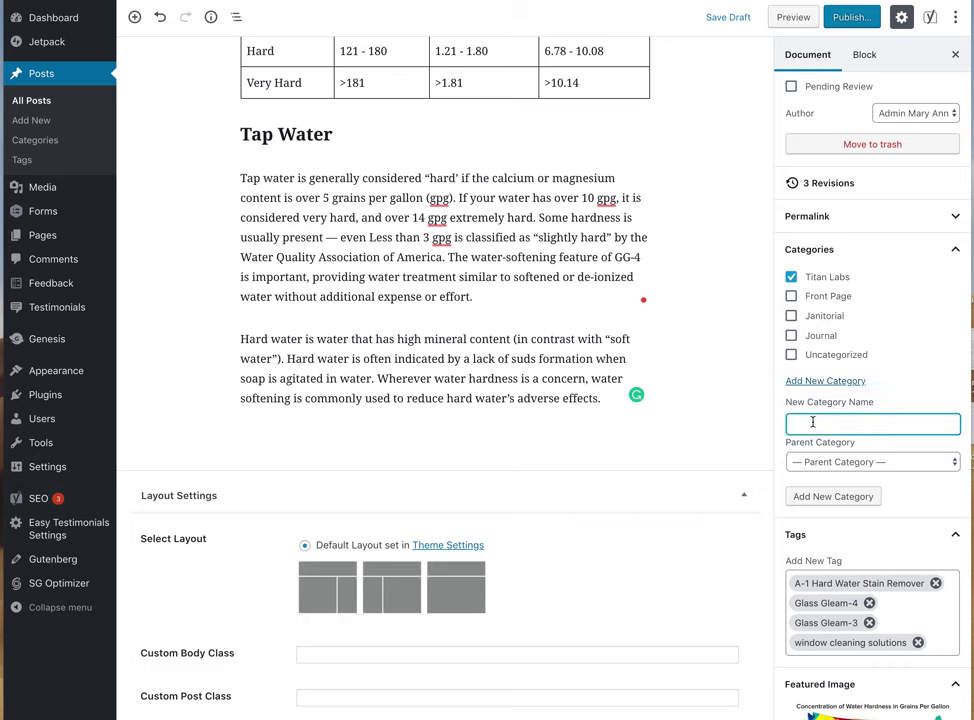
pyautogui.write('Window Cleaning Solutions')
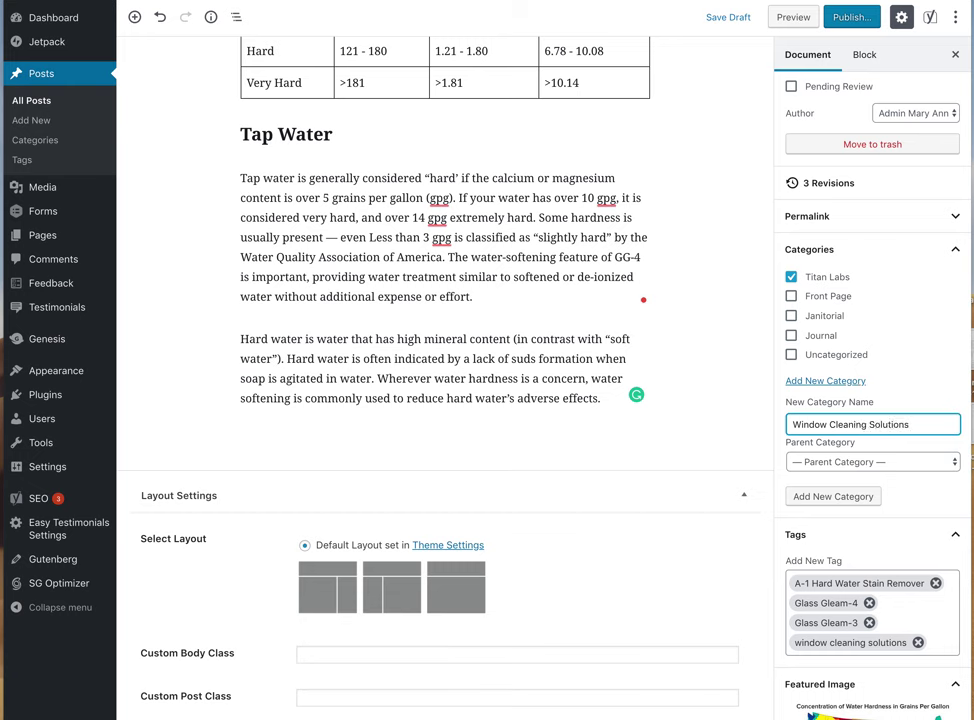
pyautogui.press('Return')
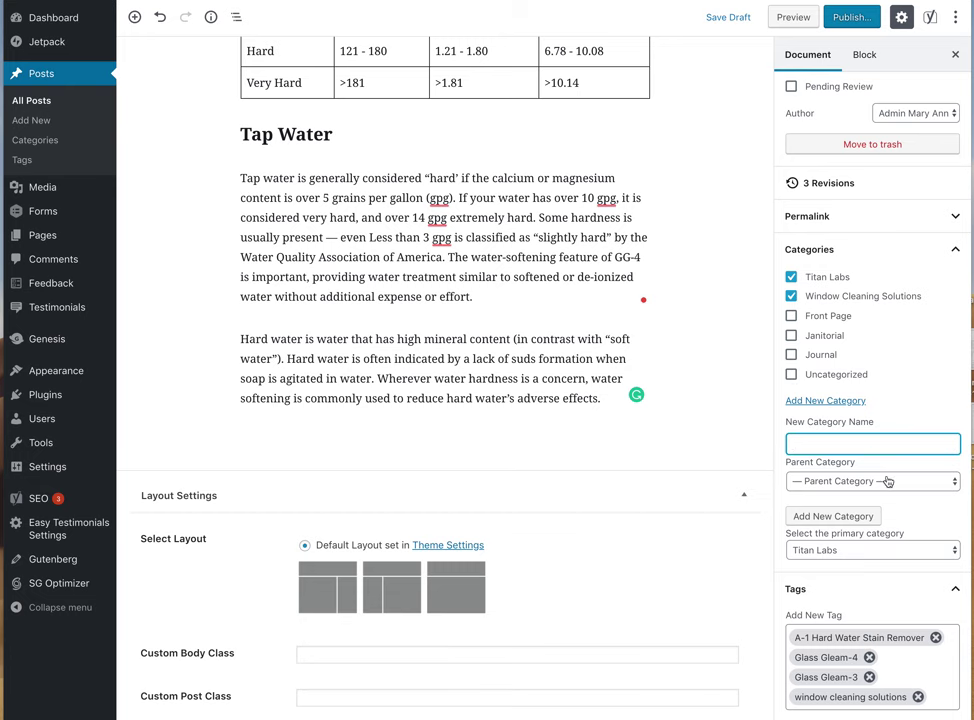
# Drop the window cleaning solutions tag, make Window Cleaning Solutions primary, and uncheck Titan Labs
pyautogui.scroll(-2, 915, 589)
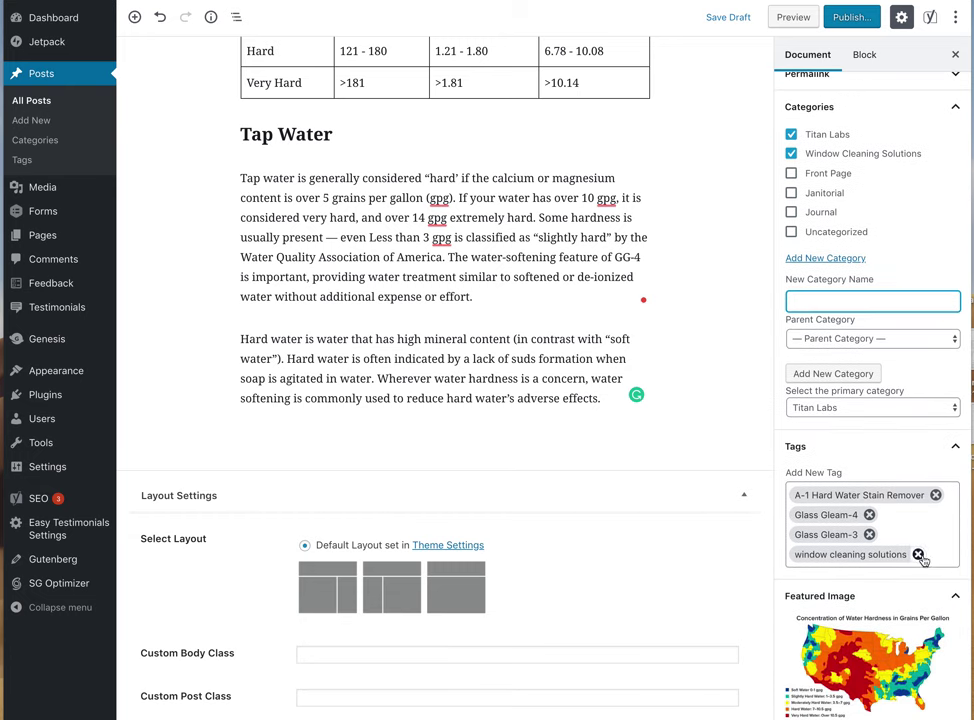
pyautogui.click(918, 555)
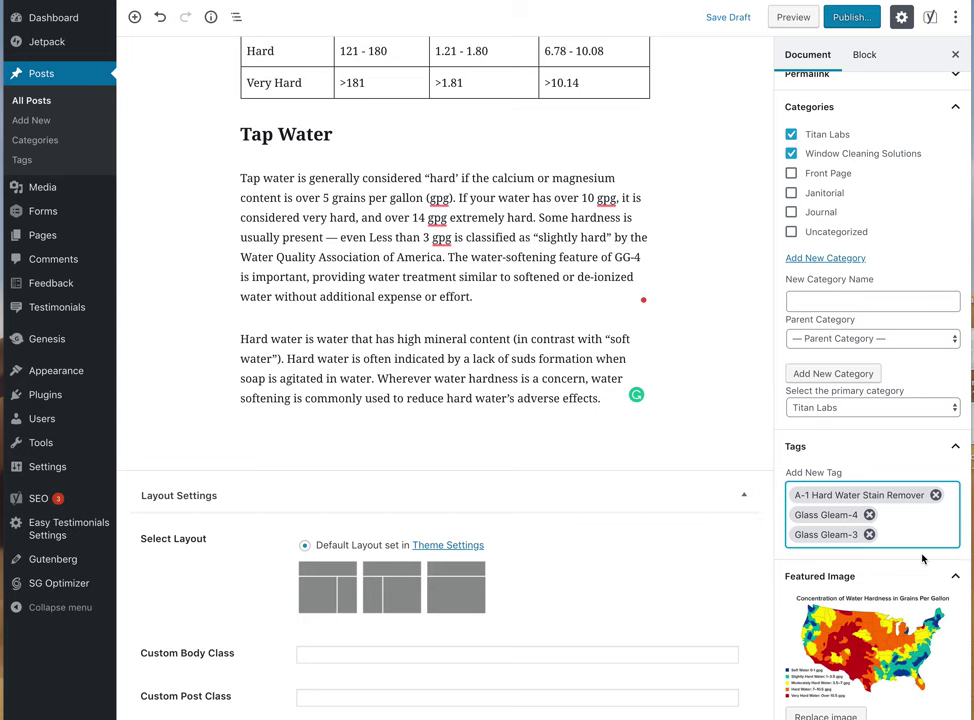
pyautogui.click(955, 408)
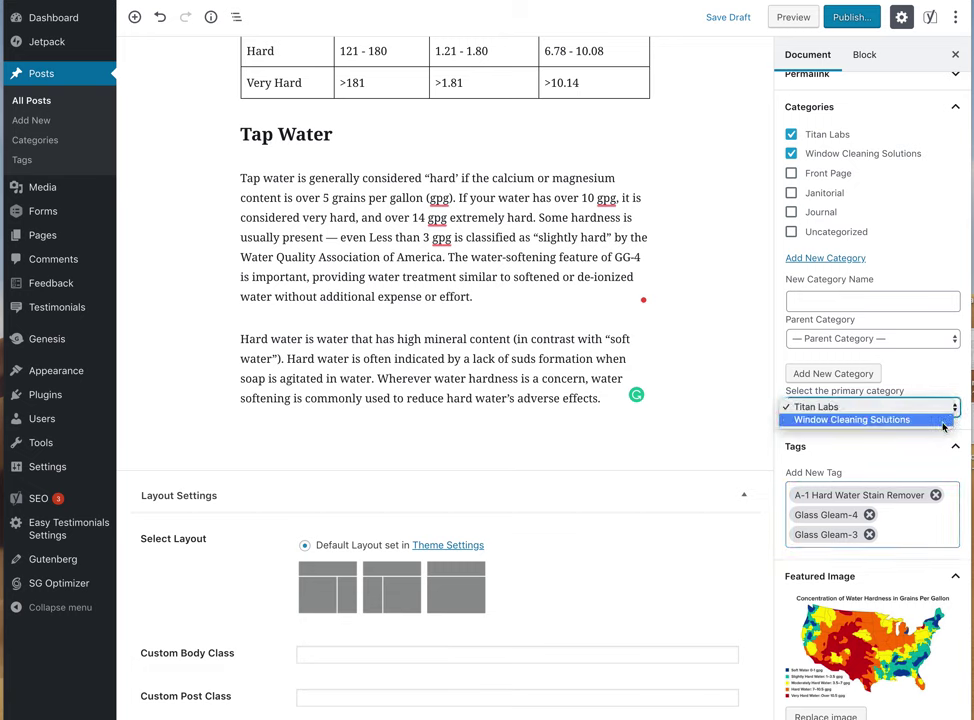
pyautogui.click(943, 421)
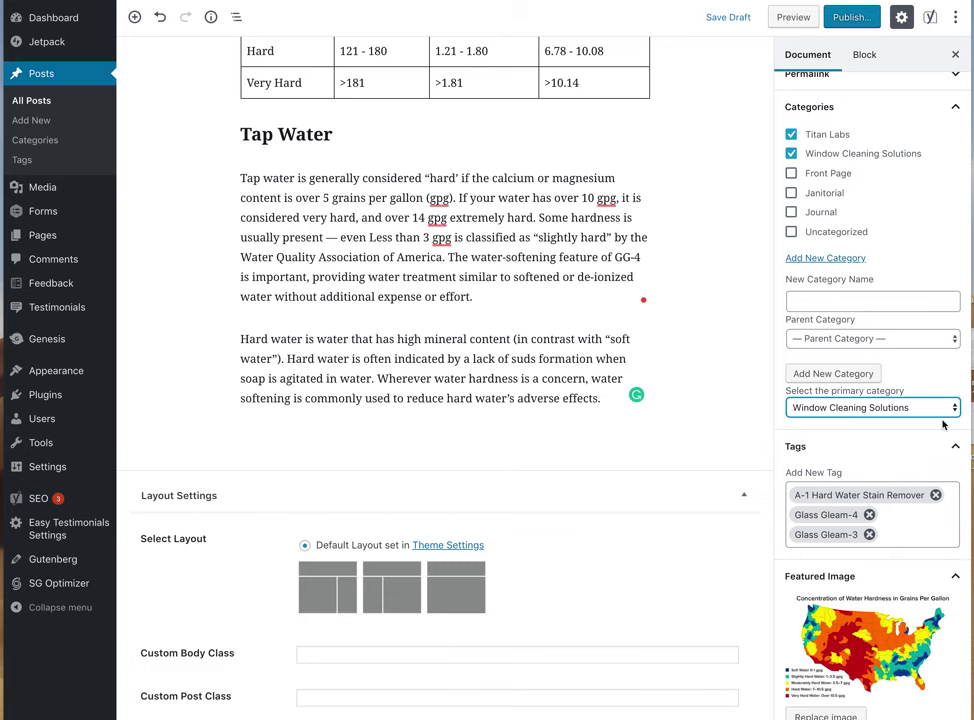
pyautogui.click(800, 140)
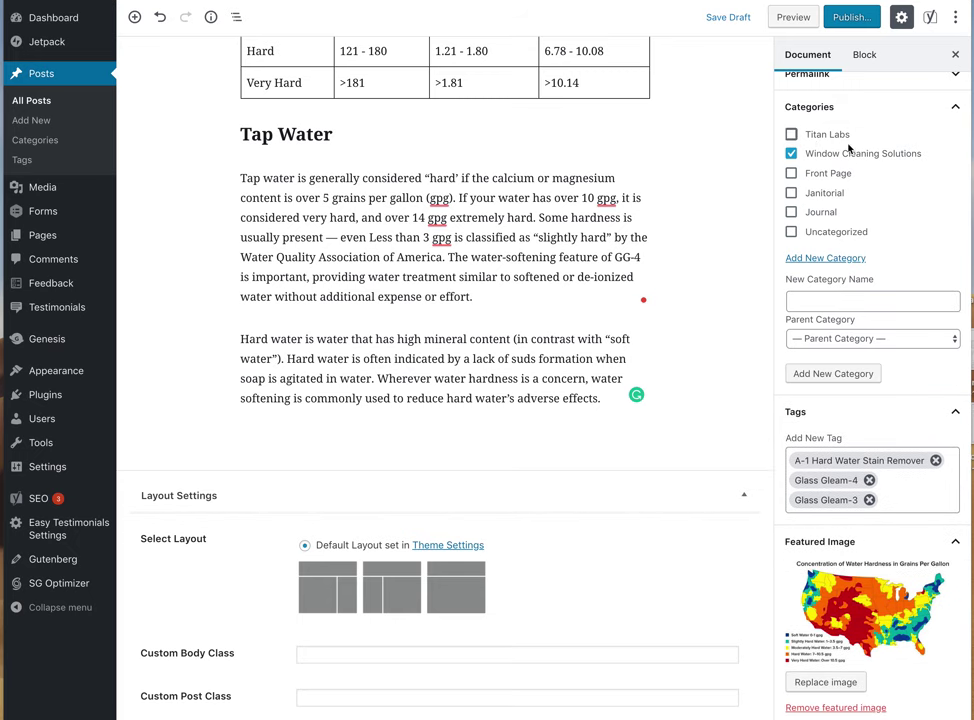
pyautogui.scroll(1, 597, 231)
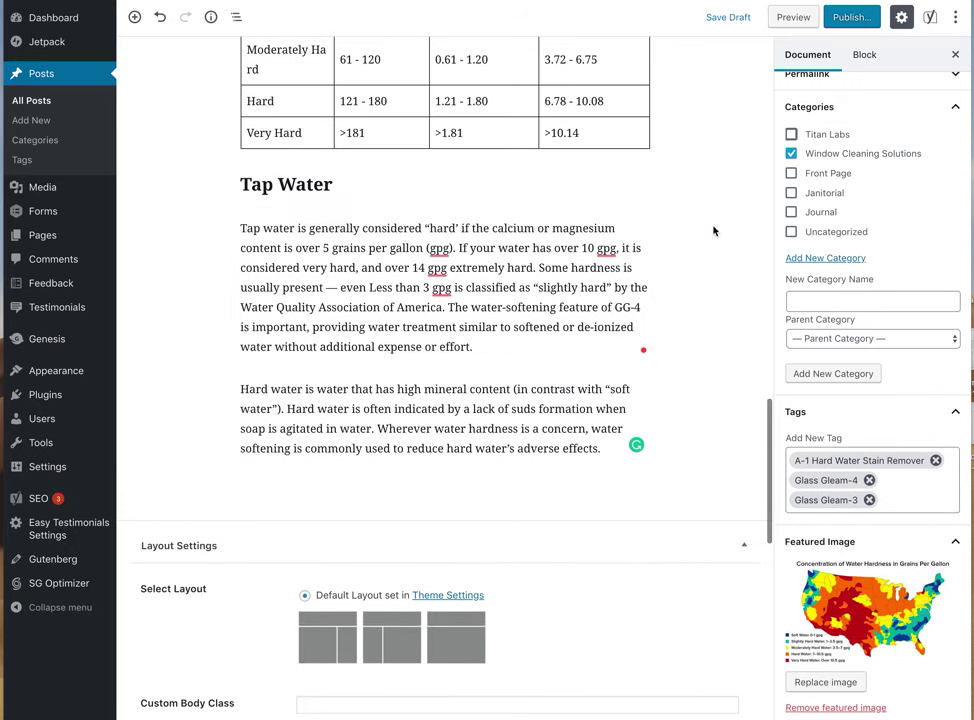
# Add a 'hard water' tag to the post
pyautogui.click(922, 487)
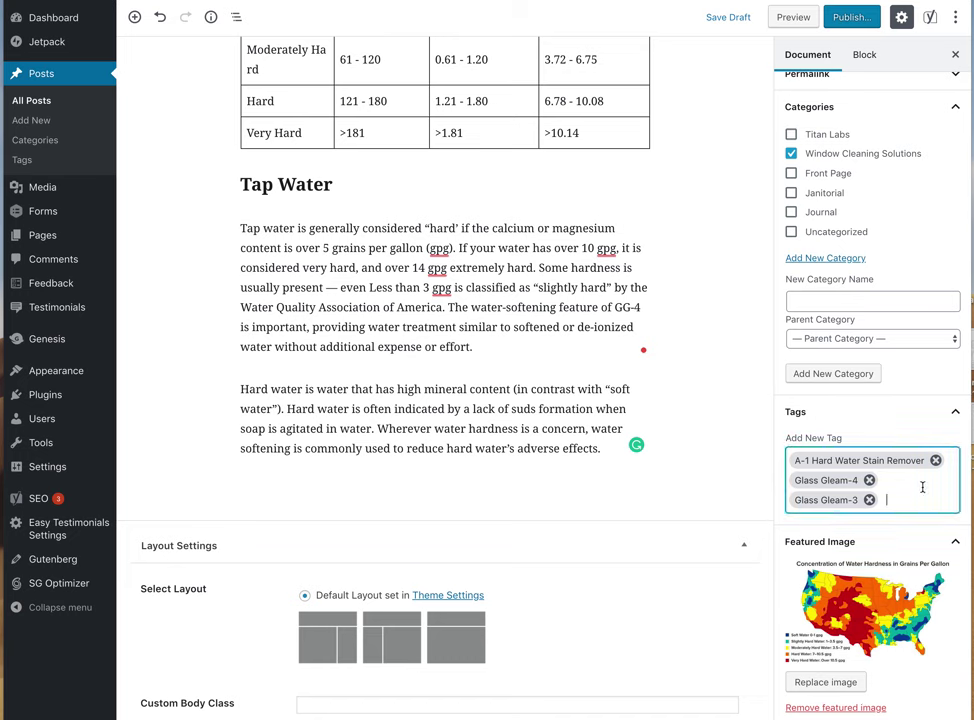
pyautogui.write('ha')
pyautogui.press('BackSpace')
pyautogui.press('BackSpace')
pyautogui.press('BackSpace')
pyautogui.press('BackSpace')
pyautogui.press('BackSpace')
pyautogui.press('BackSpace')
pyautogui.press('BackSpace')
pyautogui.press('BackSpace')
pyautogui.press('BackSpace')
pyautogui.press('BackSpace')
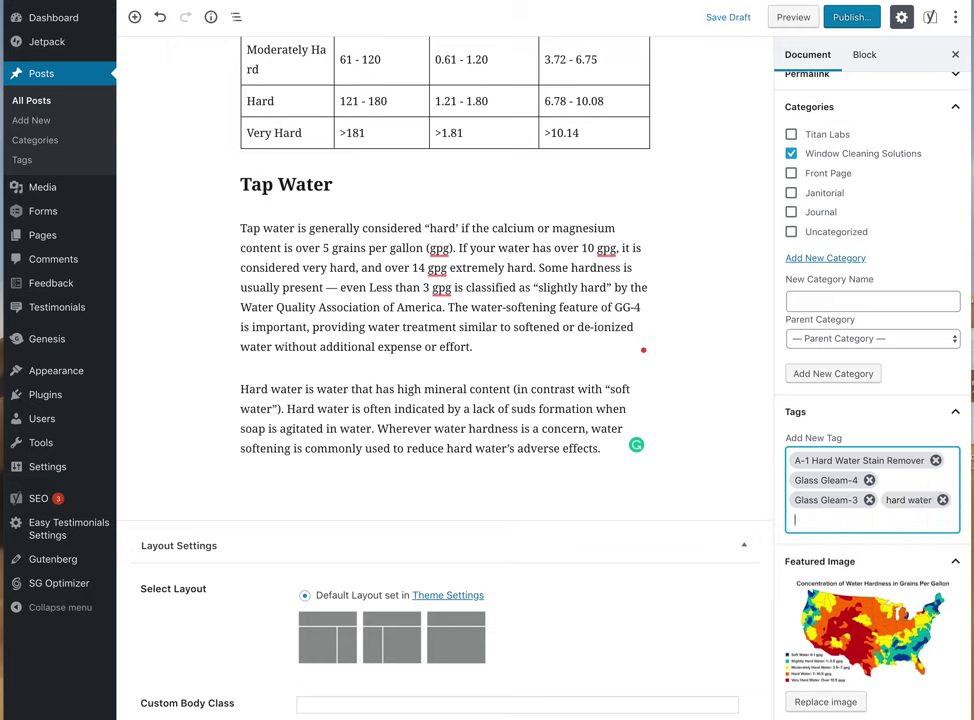
# Save the post as a draft
pyautogui.scroll(5, 922, 487)
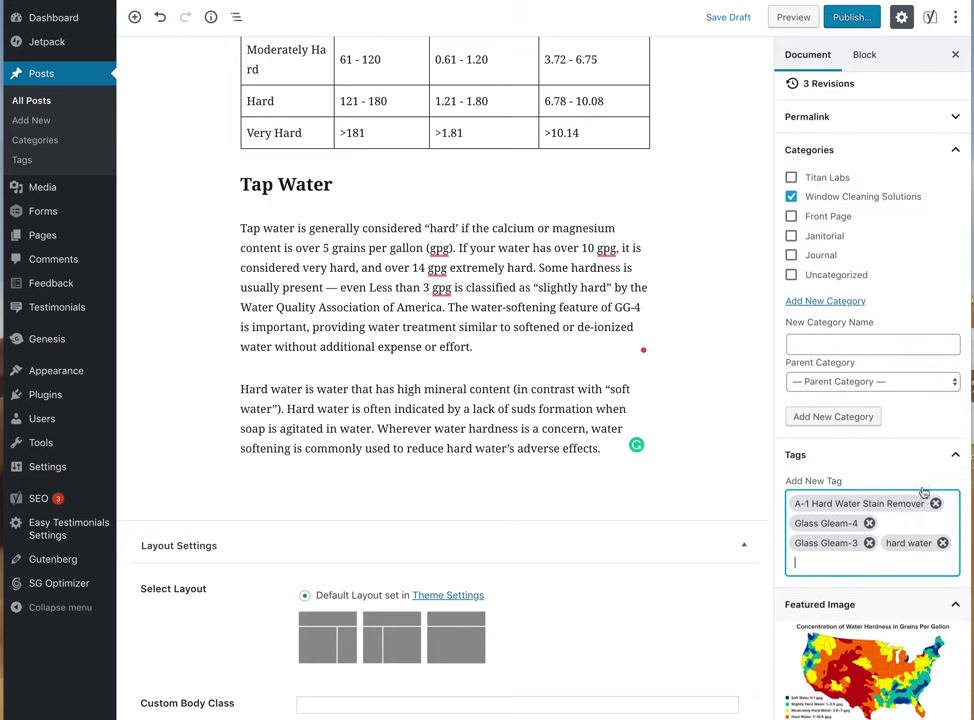
pyautogui.scroll(4, 669, 443)
pyautogui.scroll(15, 669, 443)
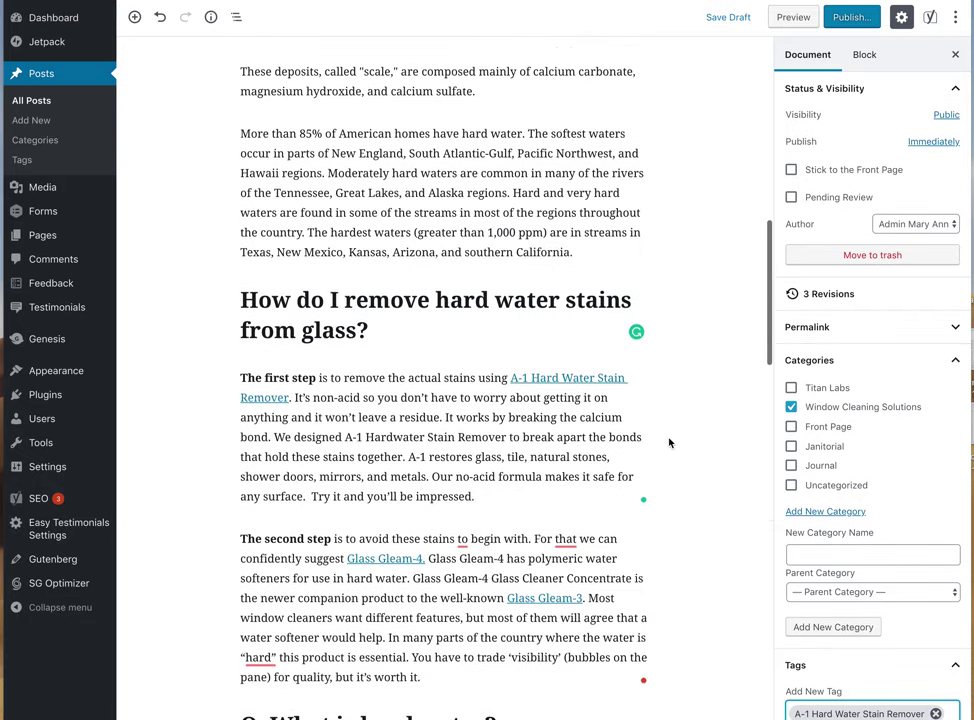
pyautogui.scroll(2, 669, 443)
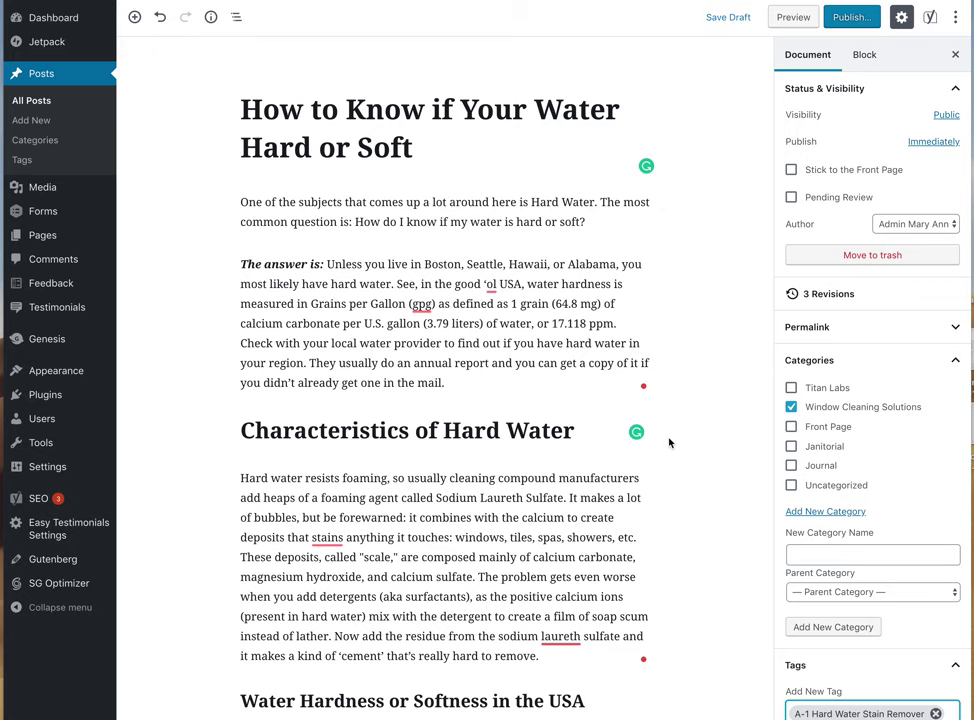
pyautogui.scroll(-3, 669, 443)
pyautogui.scroll(3, 669, 443)
pyautogui.click(734, 18)
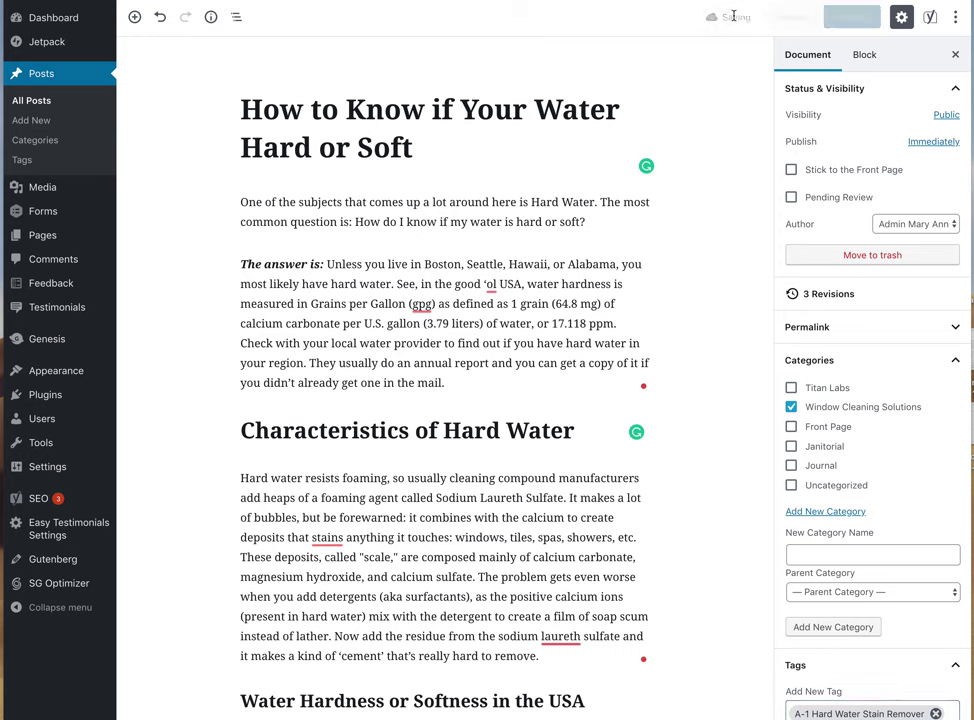